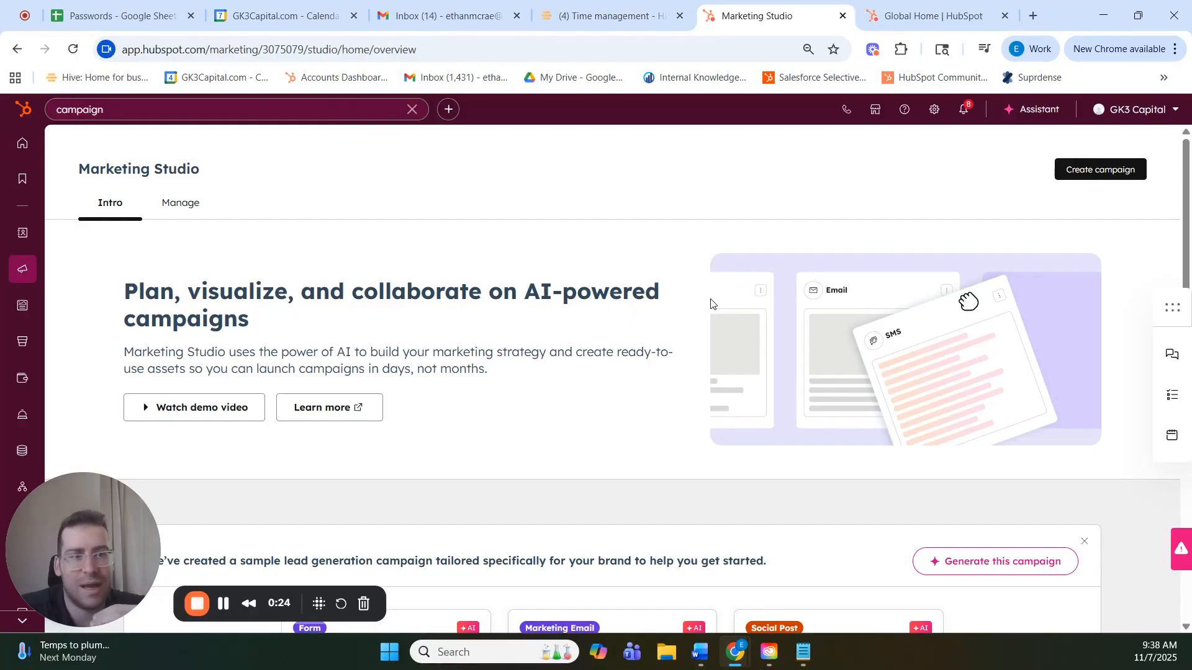
Step: Create a campaign running from today until the end of the year, targeting RIAs and BDs to generate 100 new leads, and generate its assets
click(1100, 169)
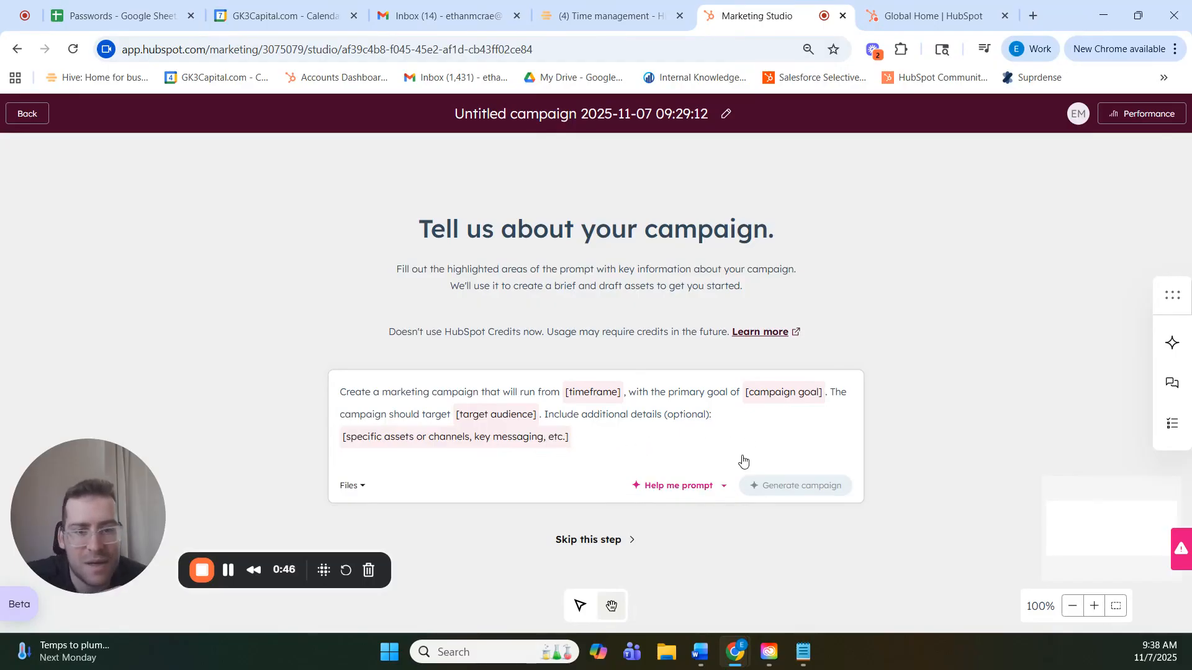
click(466, 440)
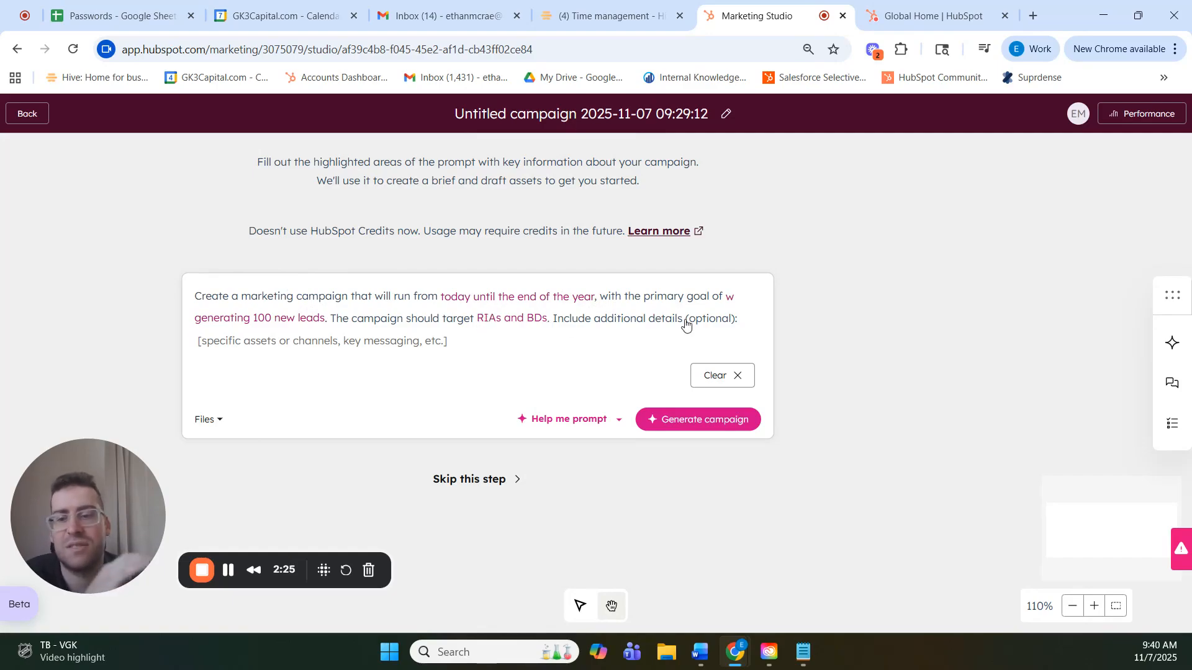
click(717, 426)
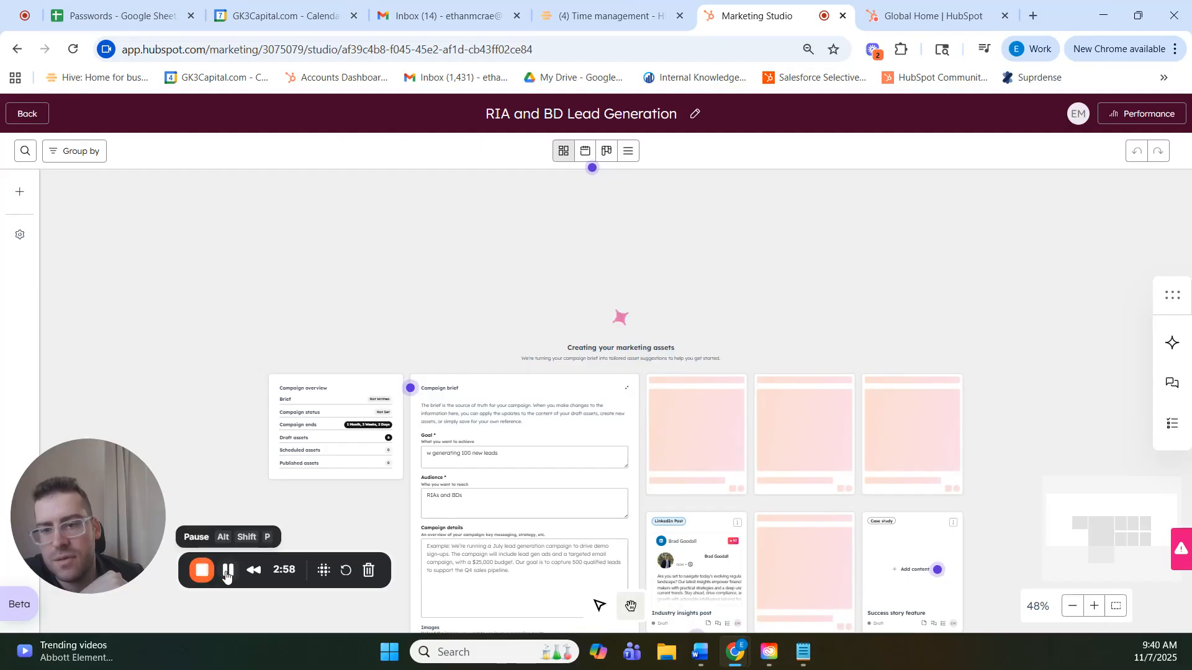
click(228, 576)
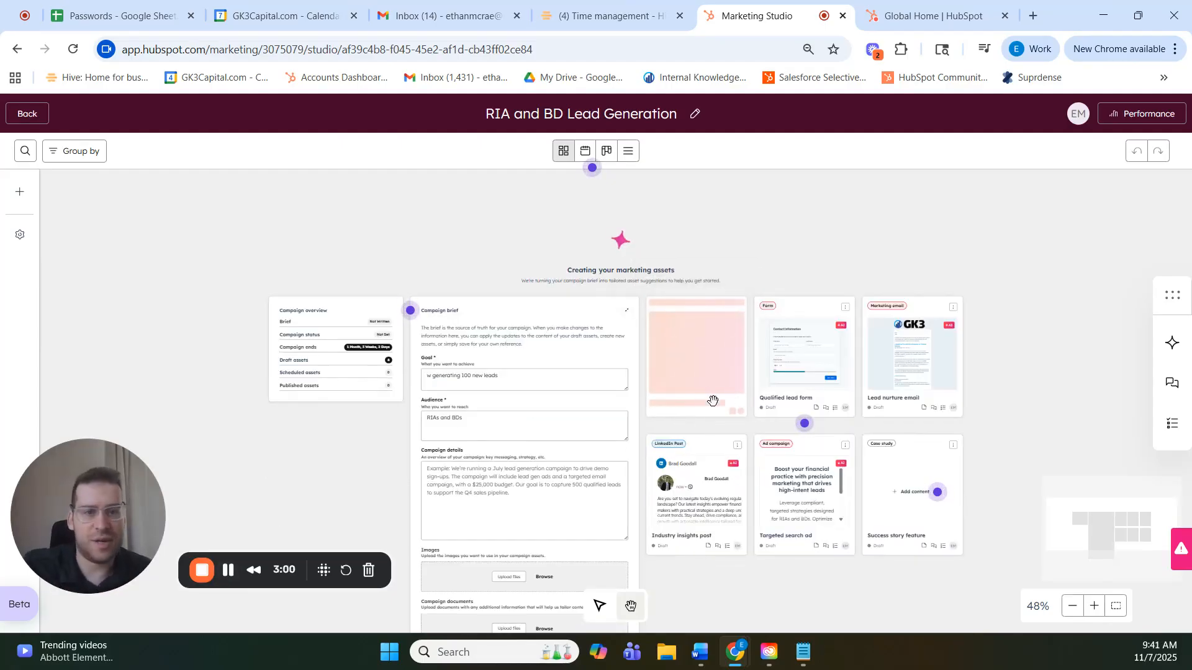
Step: Open the enlarged preview of the Lead nurture email among the generated campaign assets
scroll(849, 496, up, 1)
scroll(849, 494, down, 1)
drag(1001, 439, 957, 396)
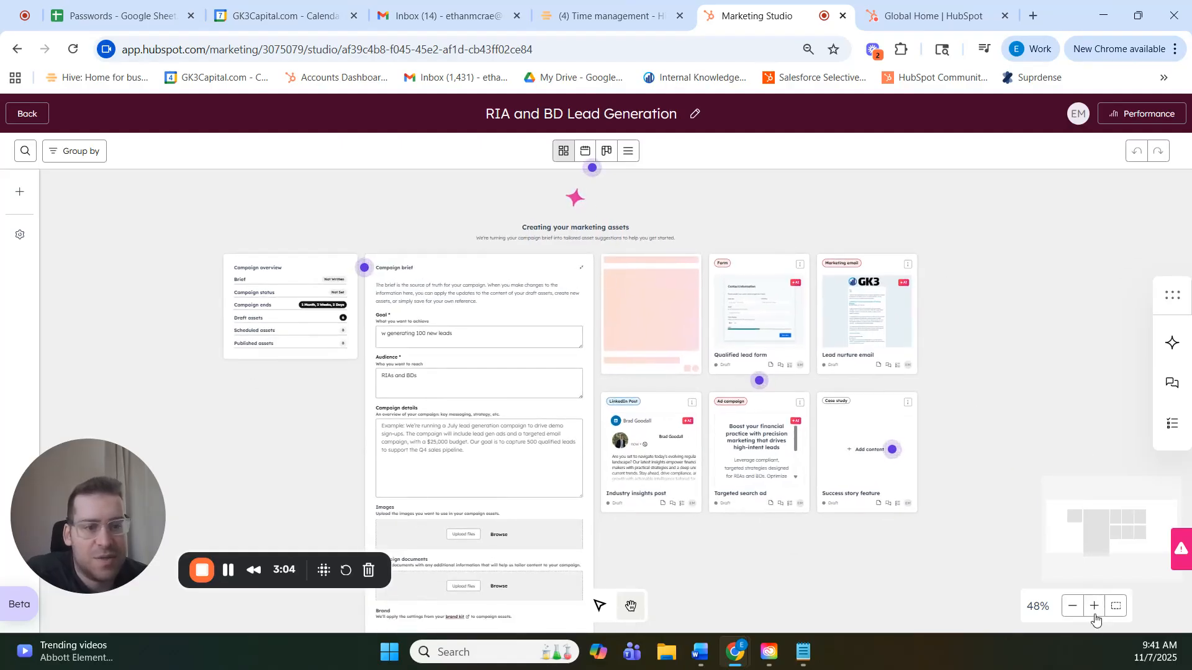
click(1094, 606)
click(1095, 607)
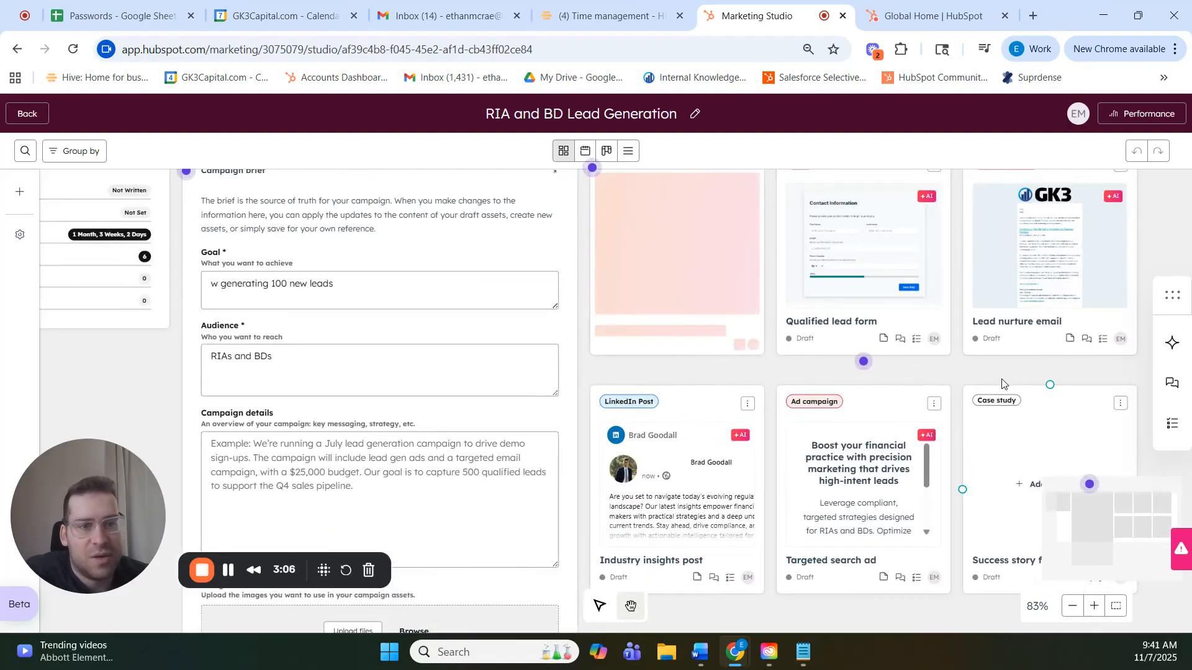
scroll(1002, 382, right, 5)
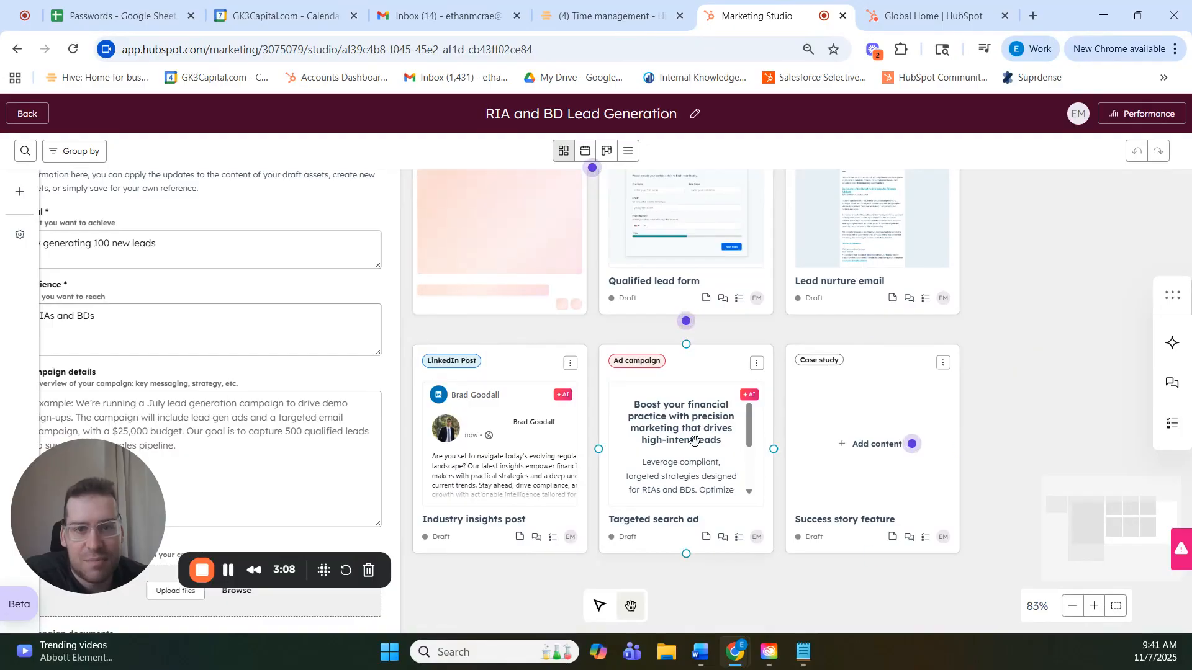
drag(1013, 345, 974, 420)
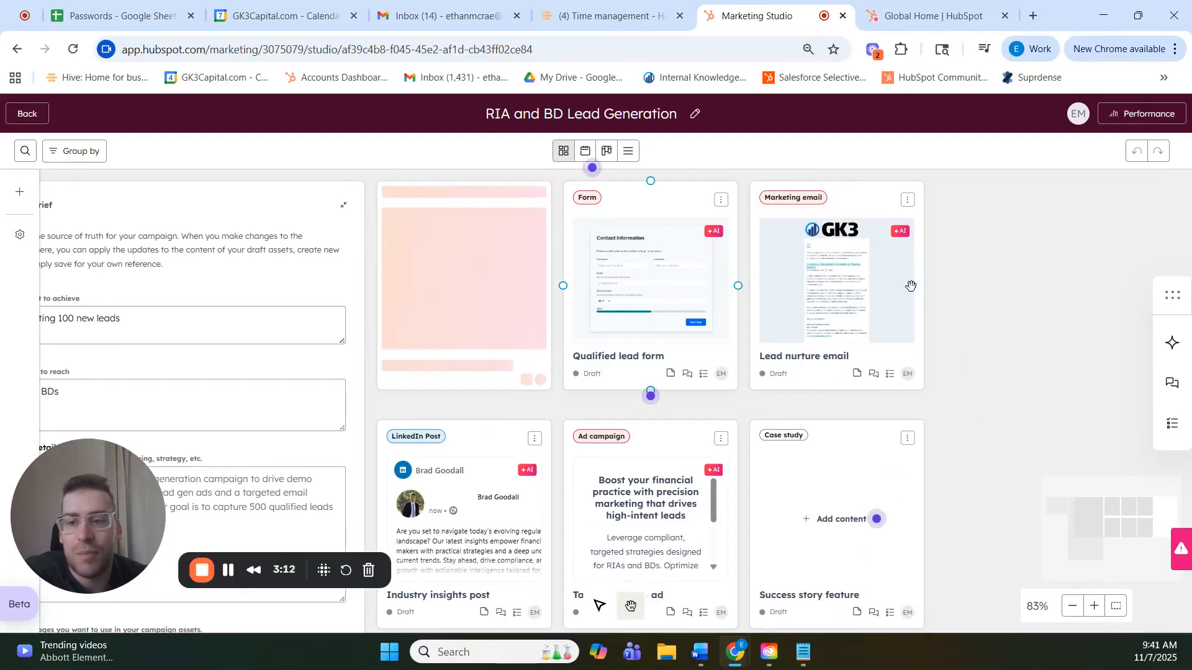
click(836, 303)
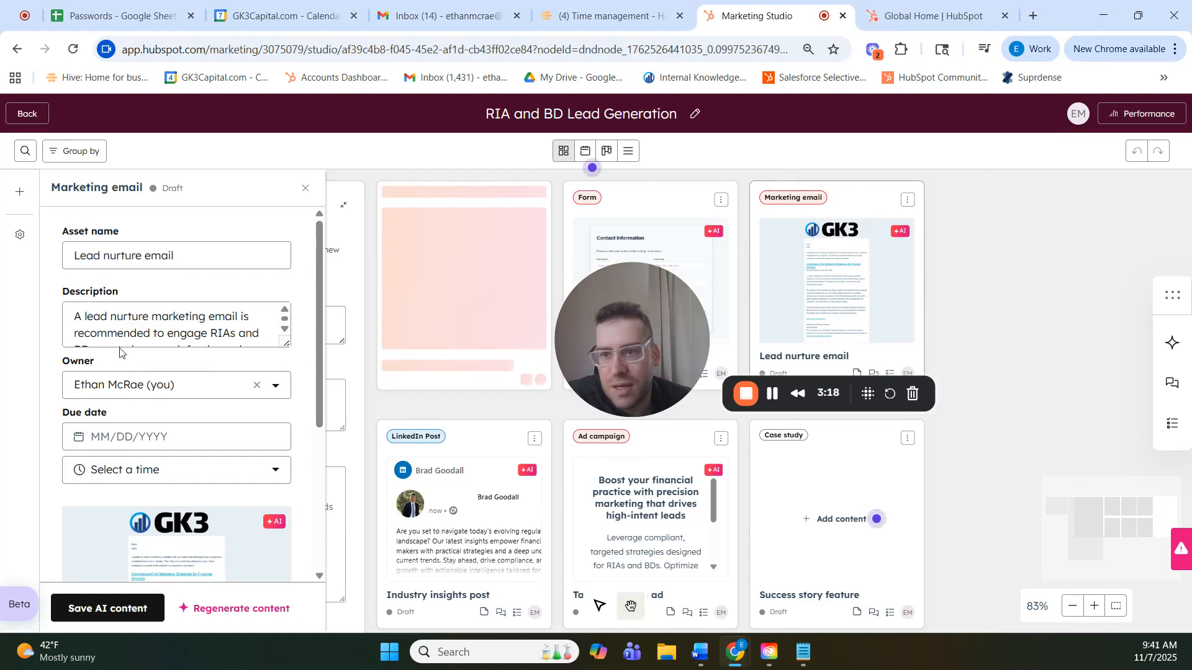
scroll(118, 335, down, 6)
click(133, 366)
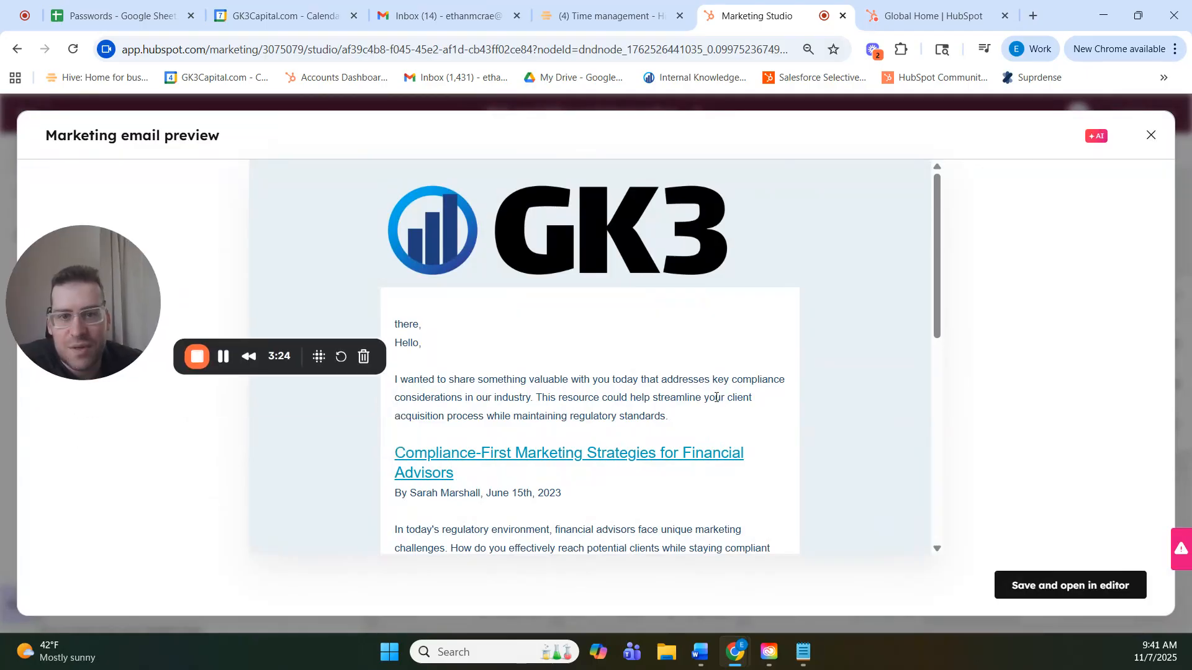
Step: Read the marketing email preview from the greeting through the article text to the sign-off and P.S., and close it
drag(639, 379, 715, 398)
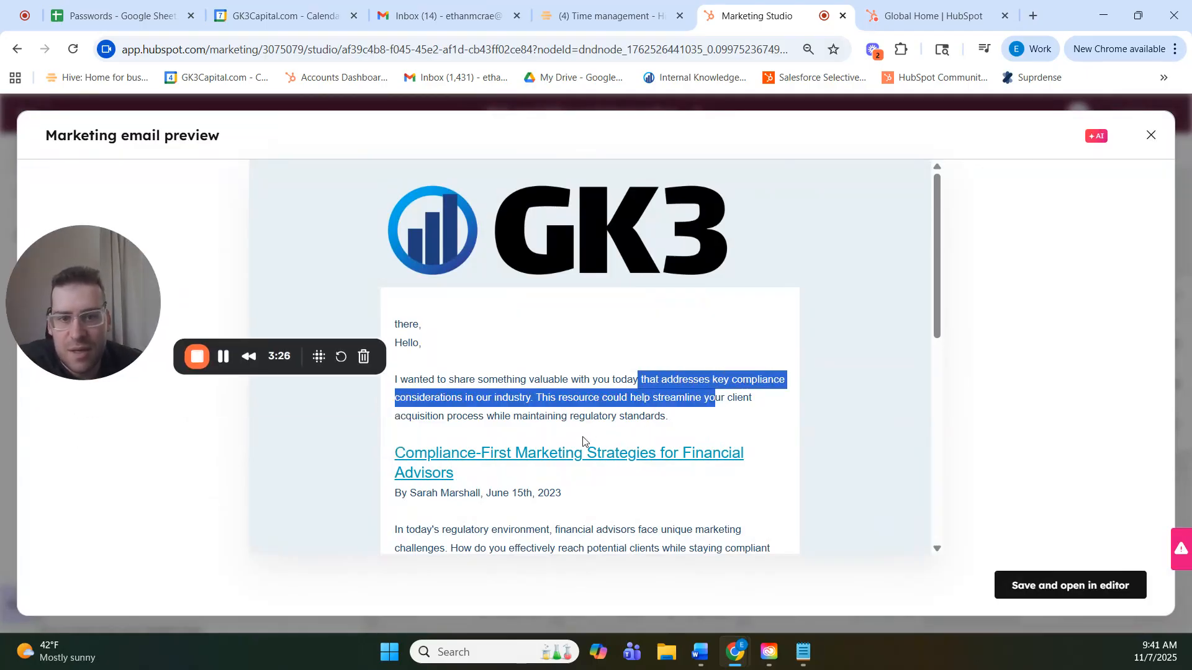
scroll(559, 450, down, 1)
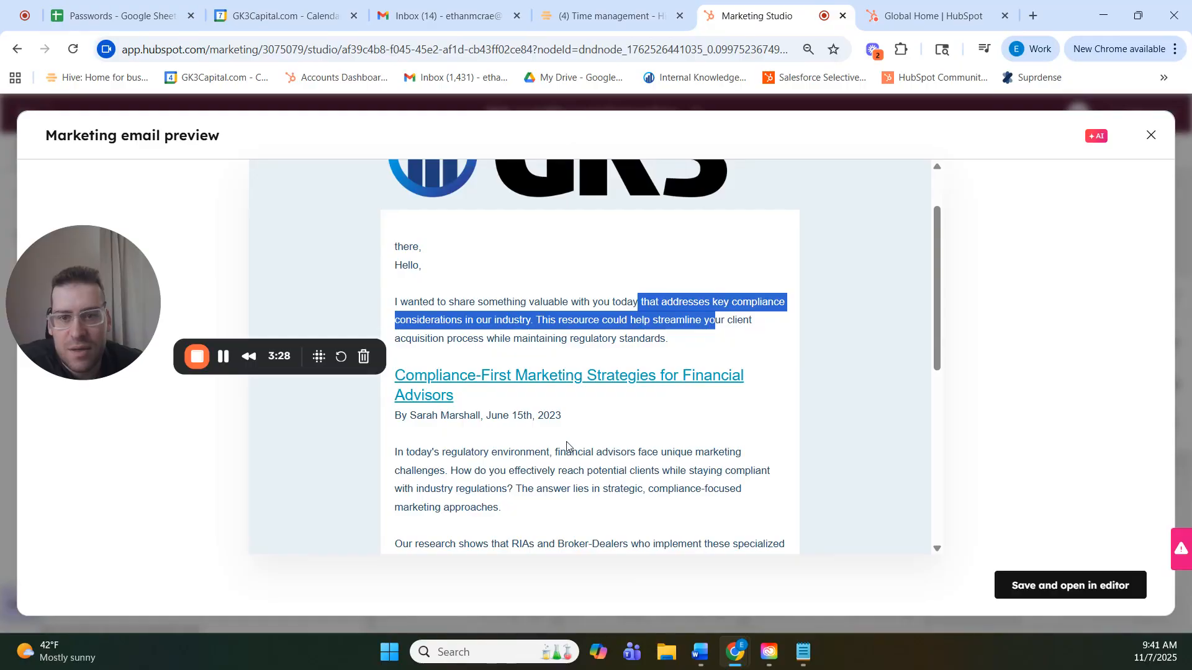
scroll(565, 448, down, 1)
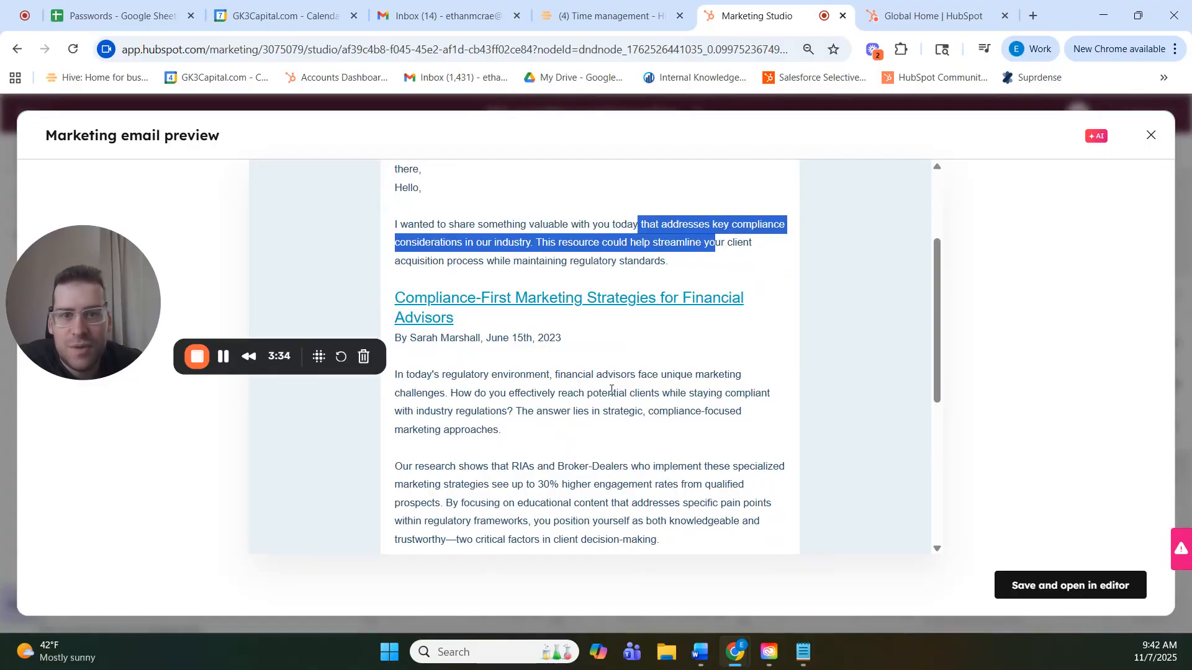
scroll(632, 405, down, 2)
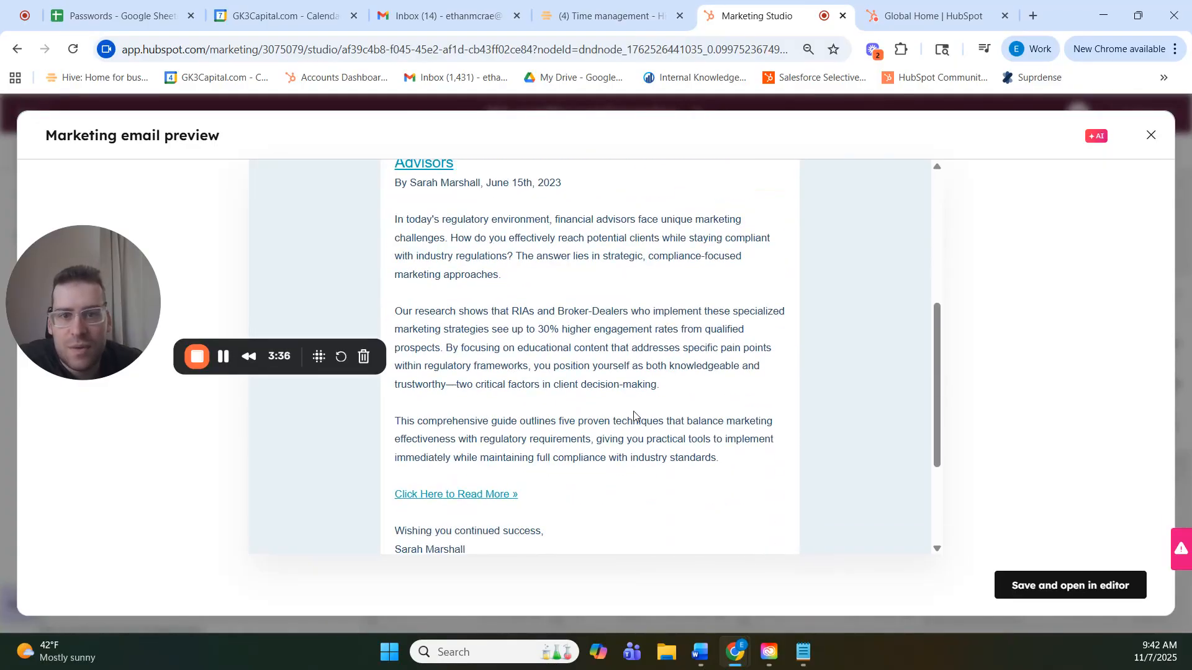
scroll(635, 415, down, 1)
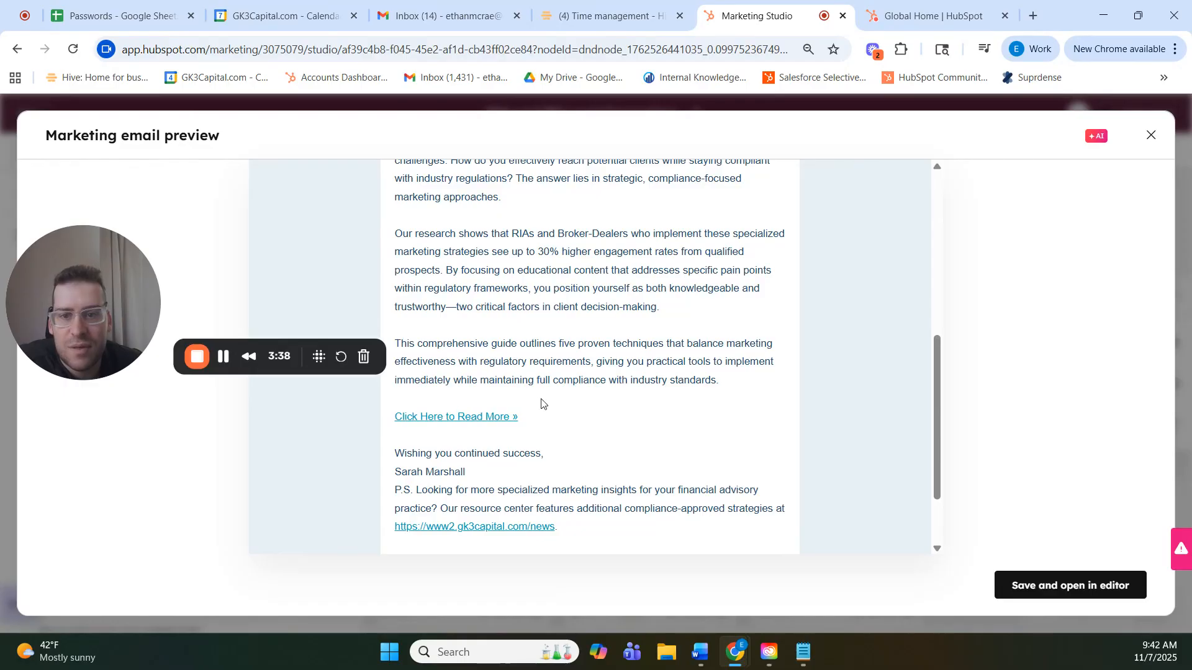
scroll(578, 416, up, 3)
scroll(645, 397, down, 1)
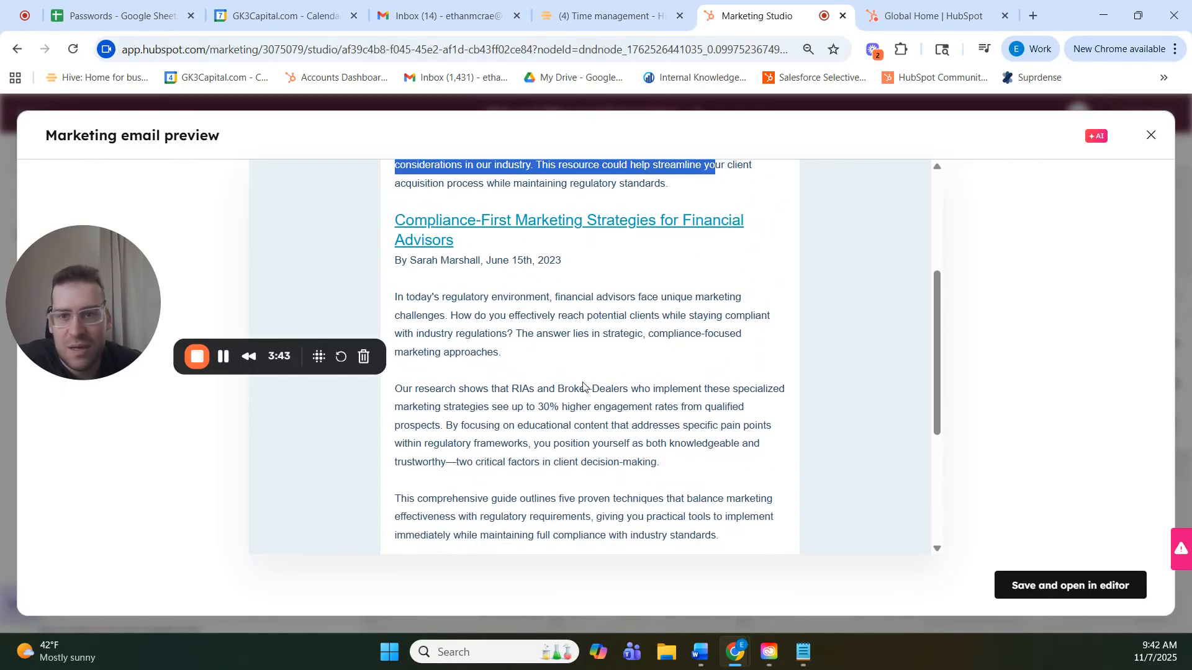
drag(465, 298, 662, 327)
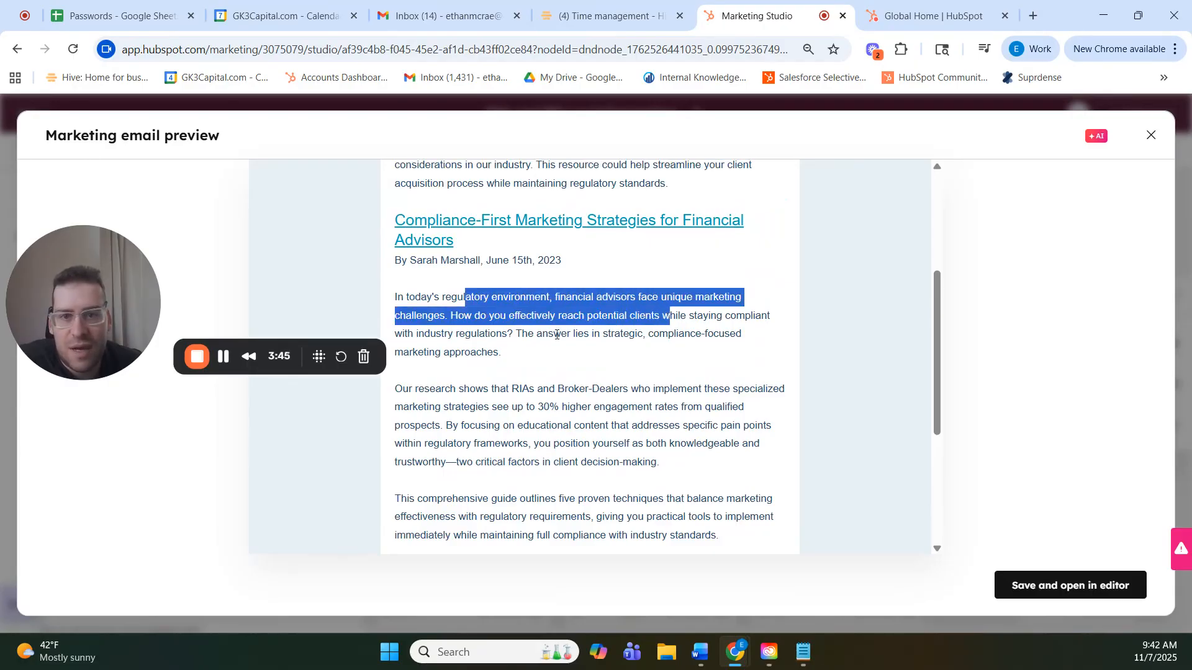
click(587, 402)
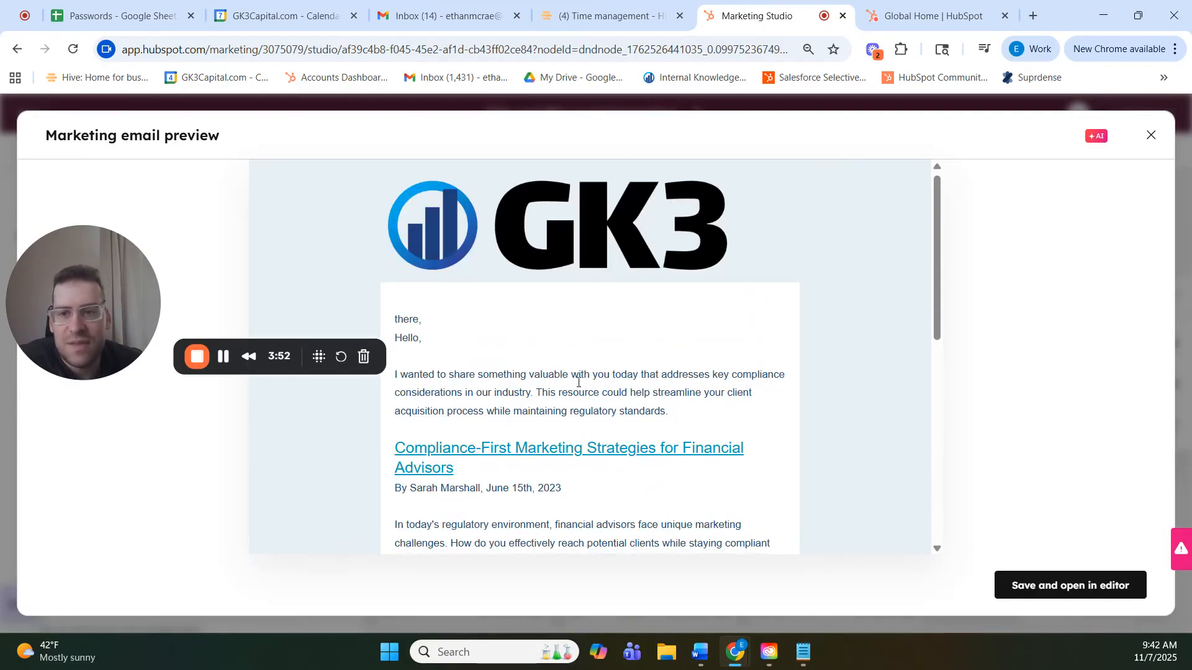
scroll(579, 375, down, 4)
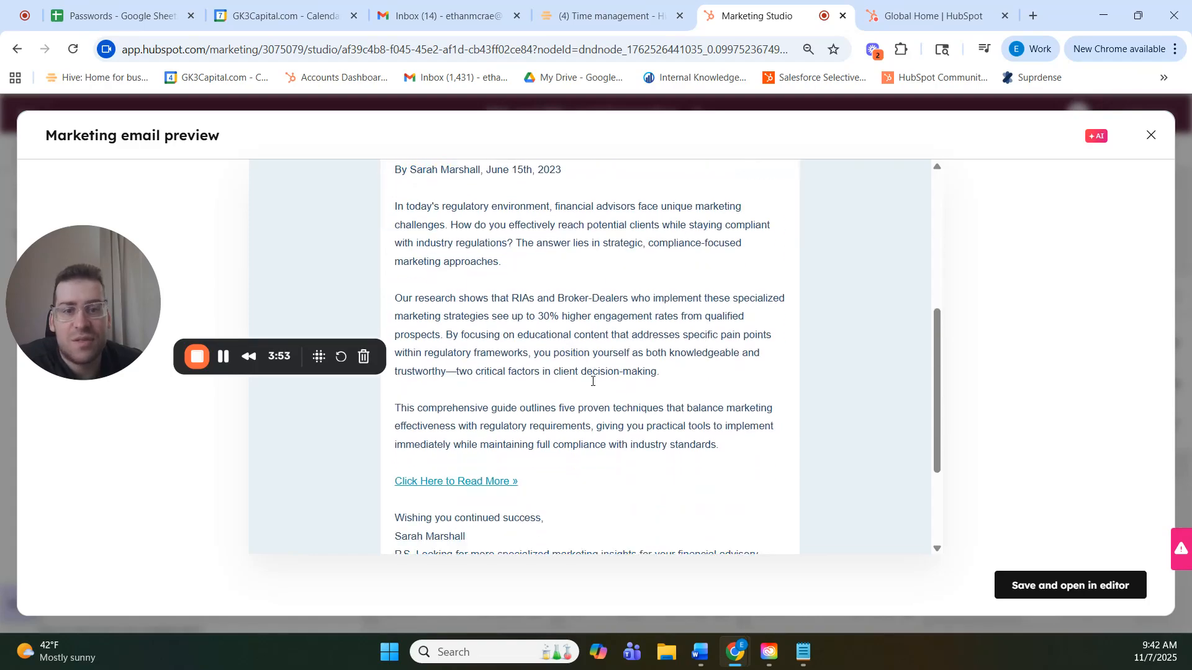
scroll(620, 373, down, 1)
scroll(640, 380, up, 3)
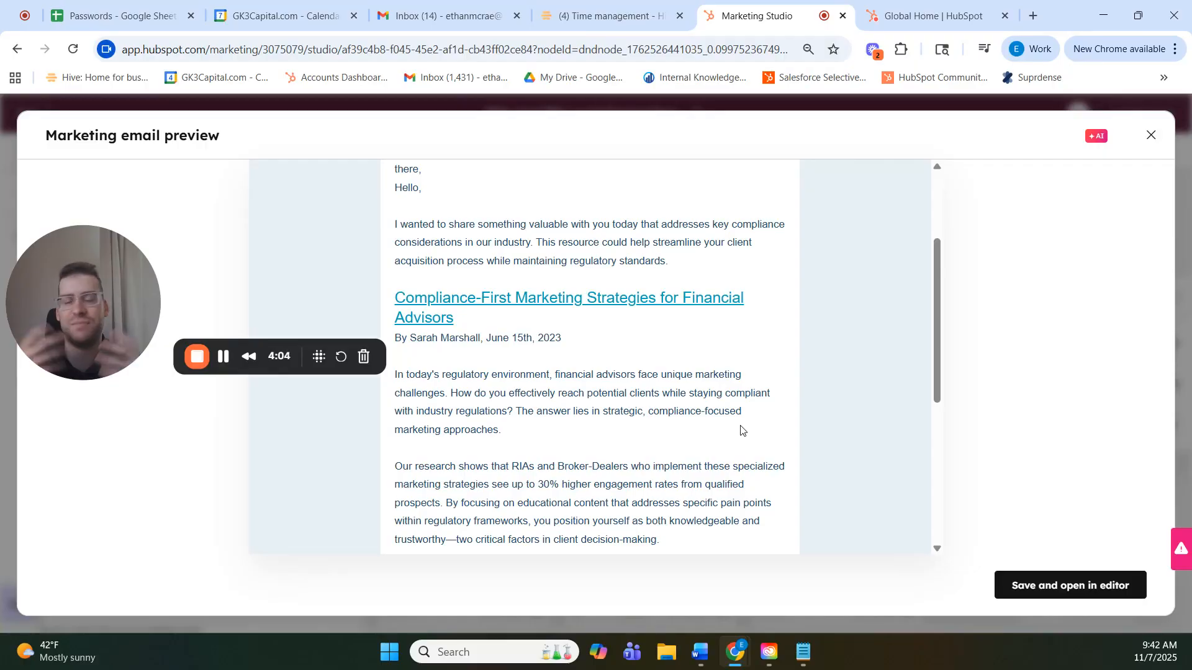
scroll(701, 389, down, 4)
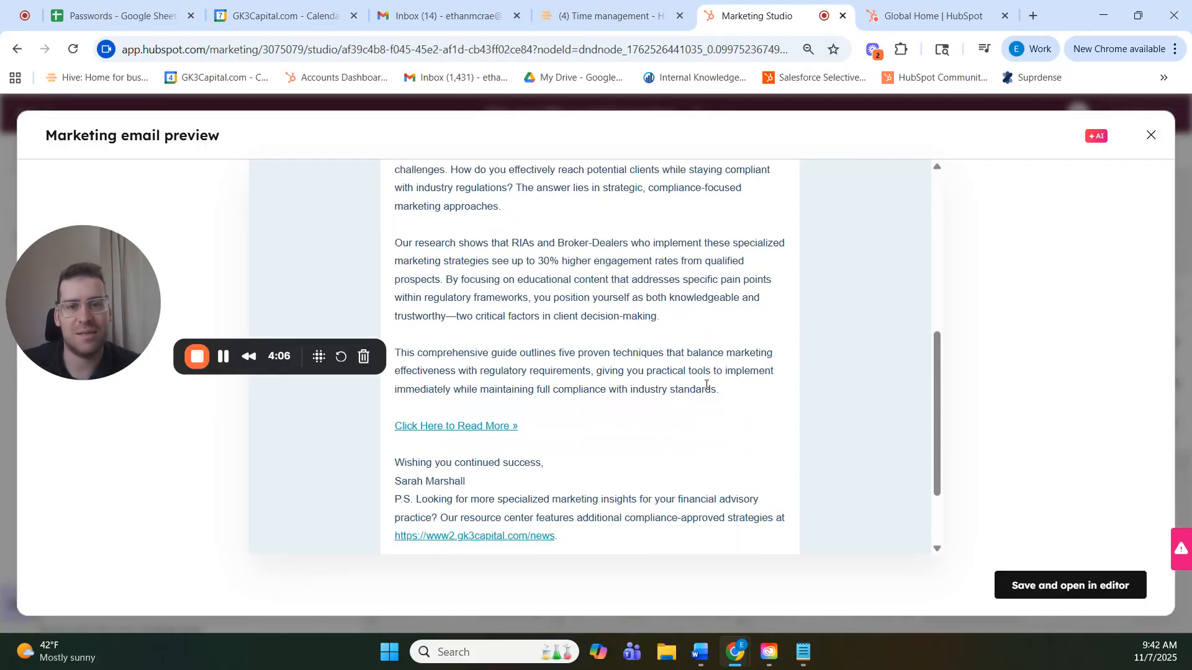
scroll(706, 393, up, 1)
drag(116, 356, 125, 478)
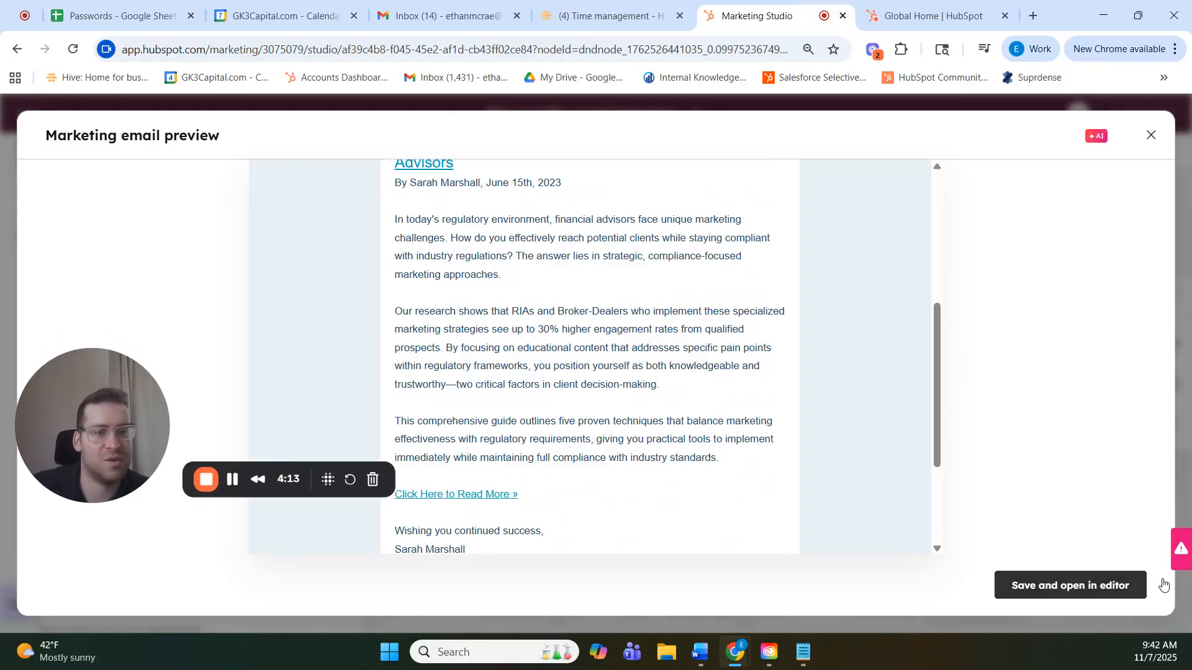
click(1151, 136)
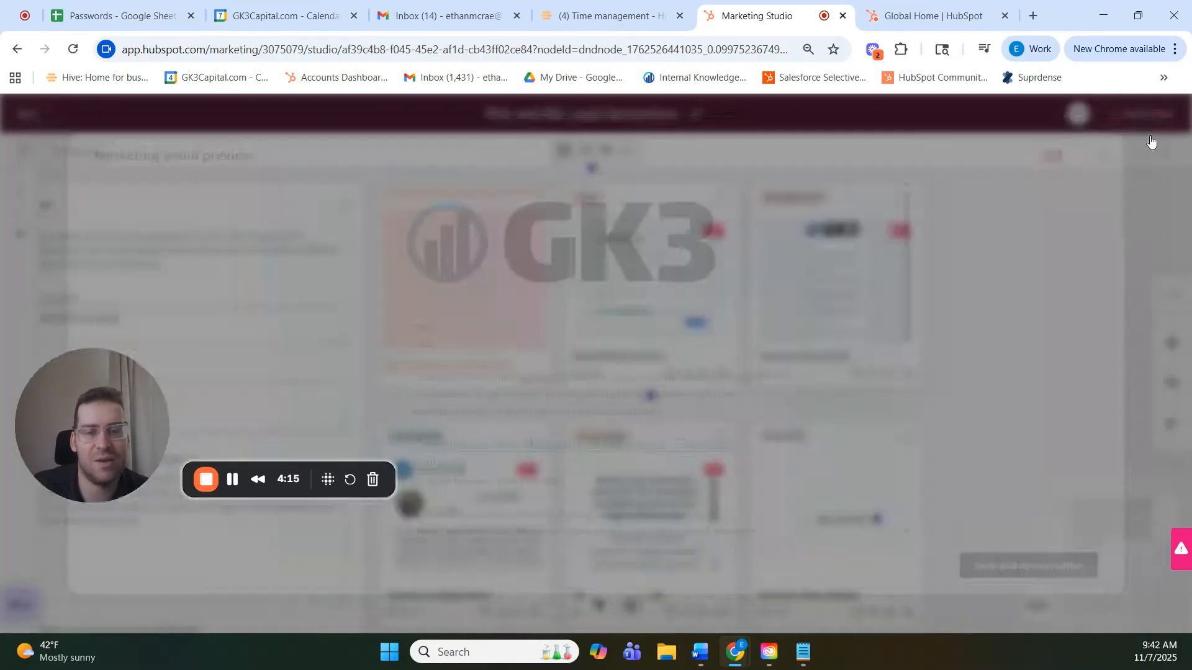
Step: Preview the Industry insights LinkedIn post with its full text and hashtags expanded, and close the preview
click(475, 542)
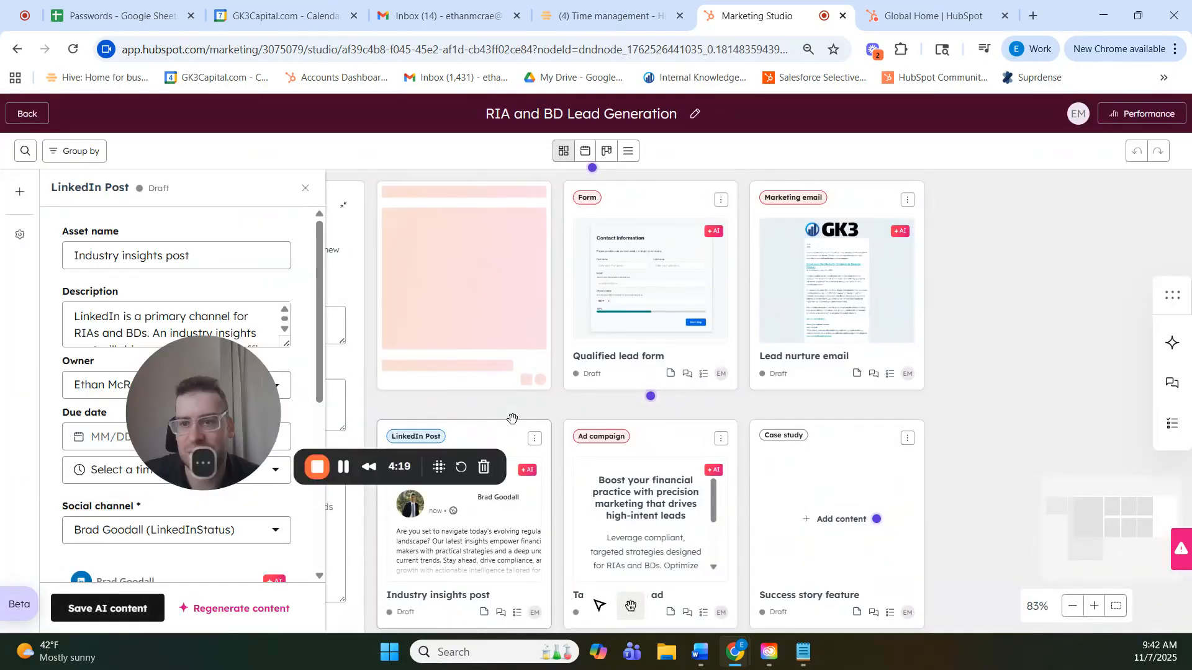
scroll(186, 373, down, 5)
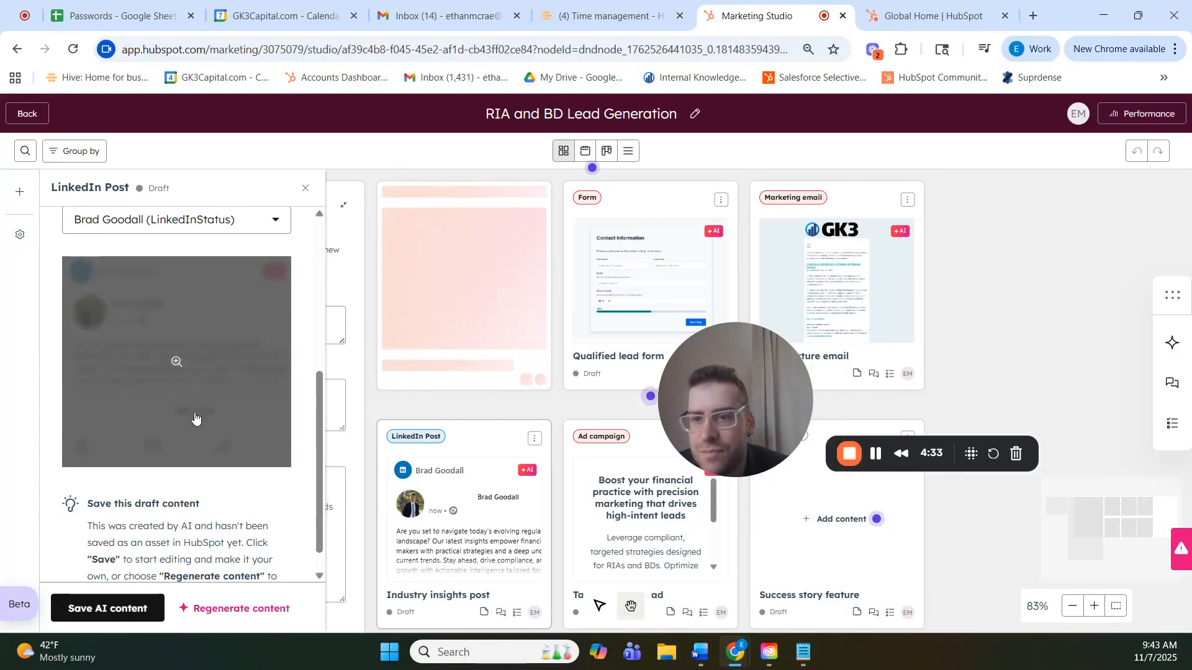
click(192, 417)
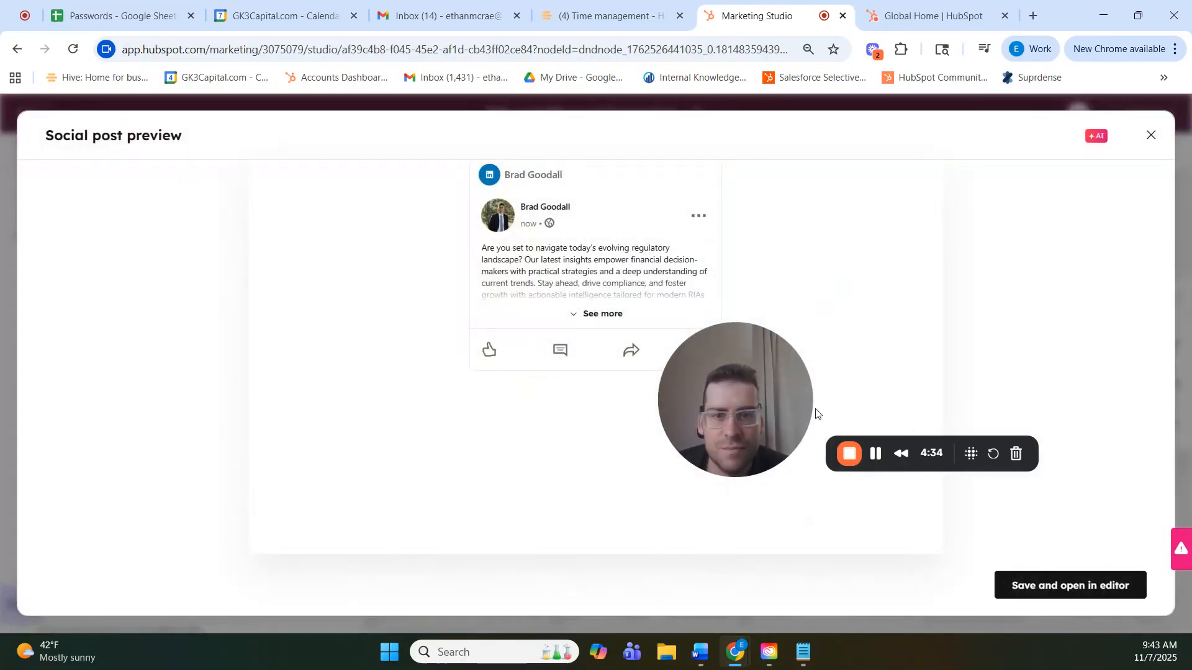
click(599, 314)
drag(689, 380, 798, 377)
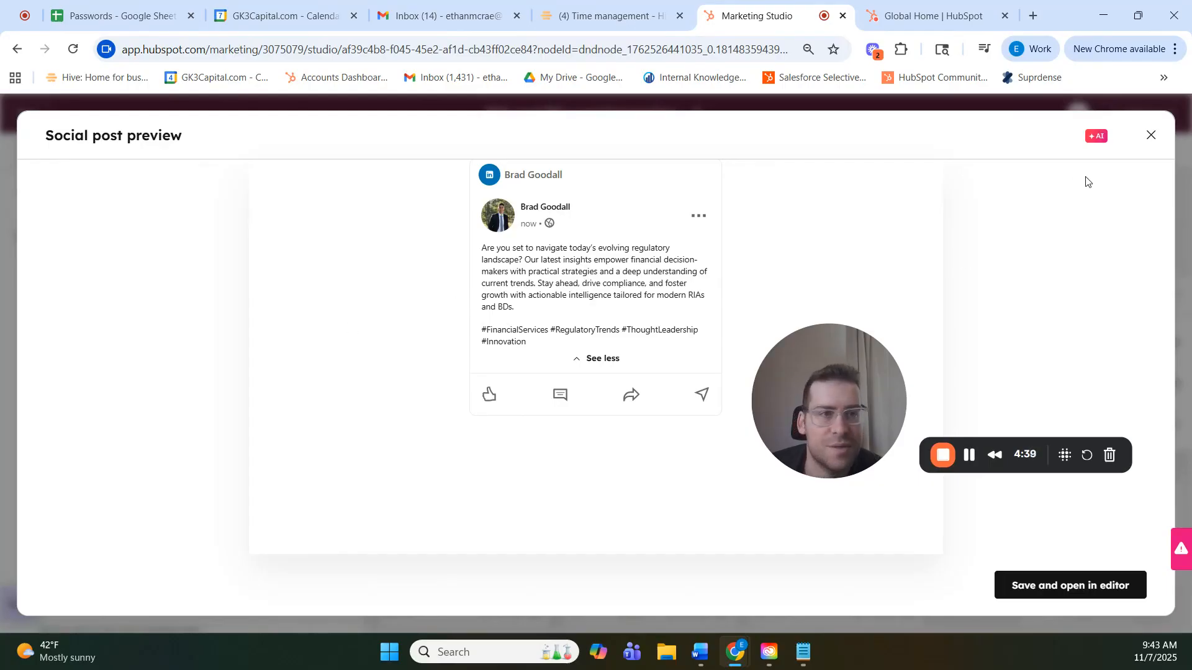
click(1151, 135)
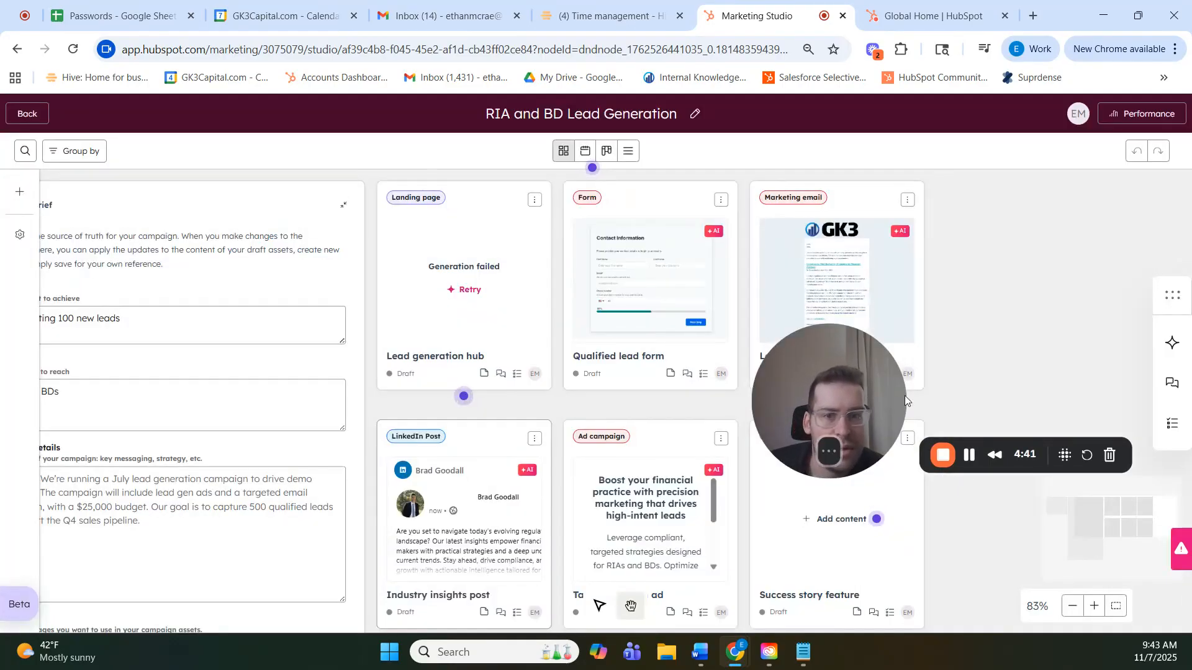
Step: Open the details of the Qualified lead form asset and close them again
drag(890, 396, 1101, 331)
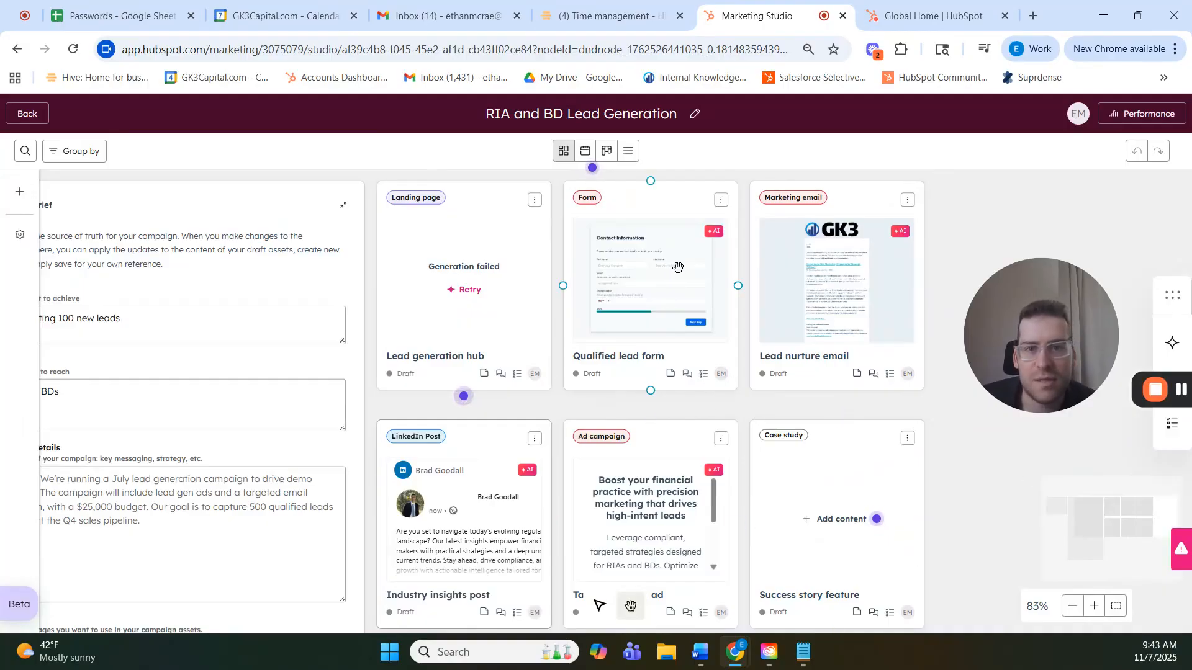
click(657, 269)
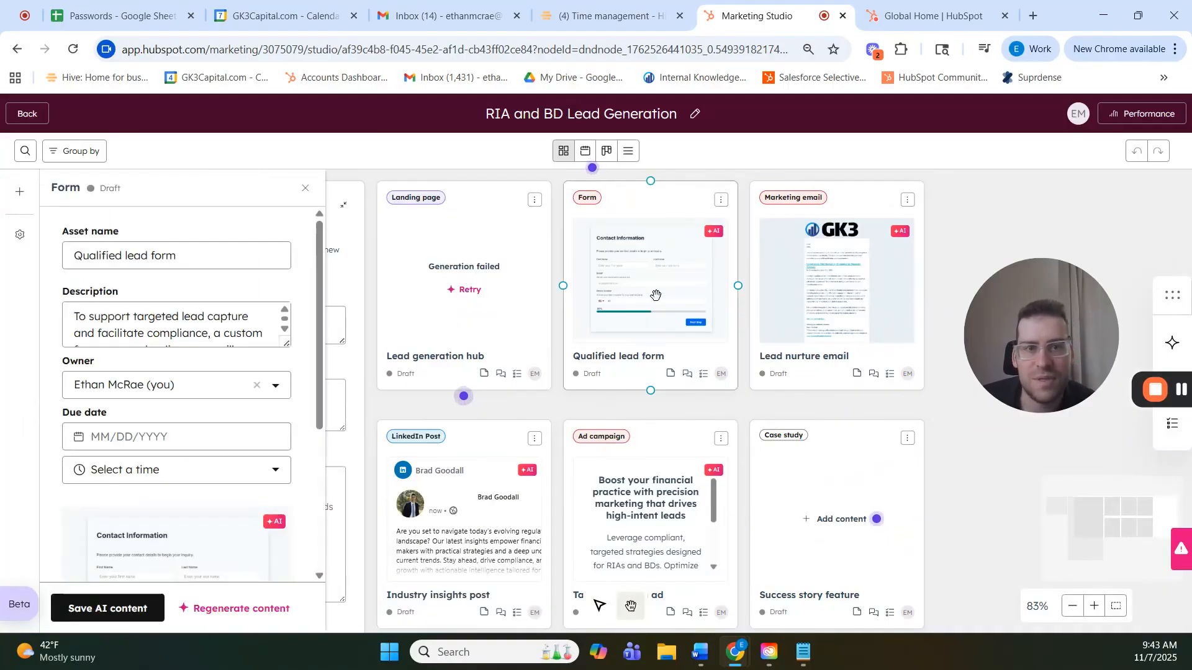
click(304, 189)
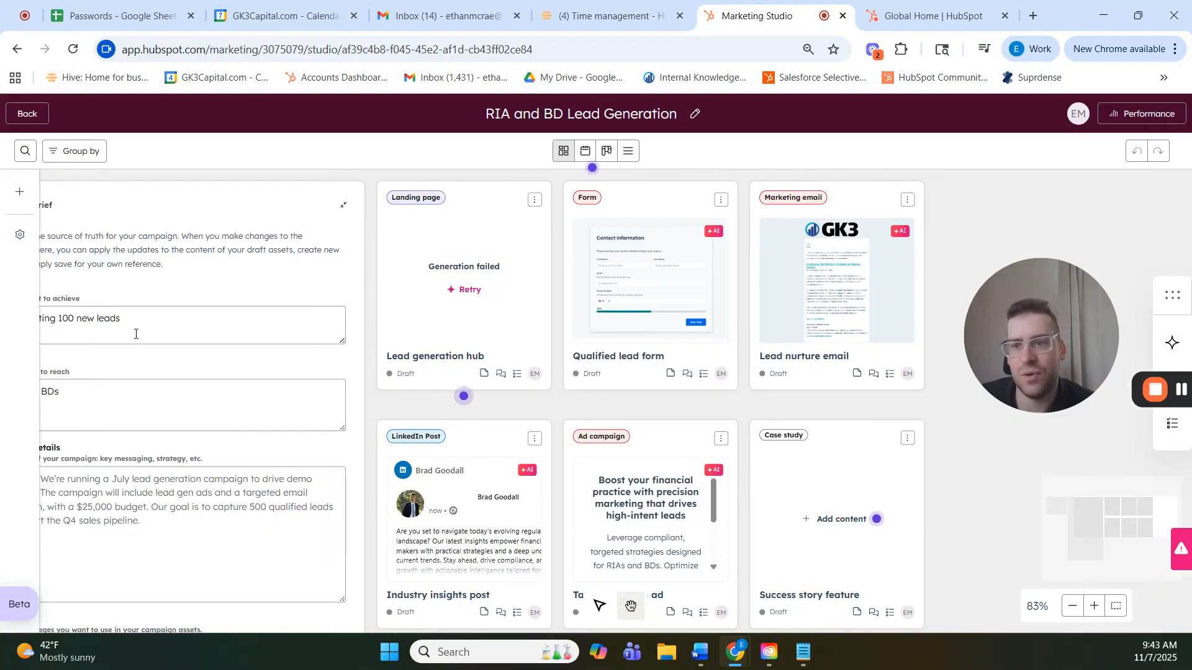
Step: Nudge the campaign brief card slightly upward on the canvas and look over the draft asset cards
mouse_move(164, 243)
mouse_down()
mouse_move(281, 238)
mouse_move(162, 235)
mouse_up()
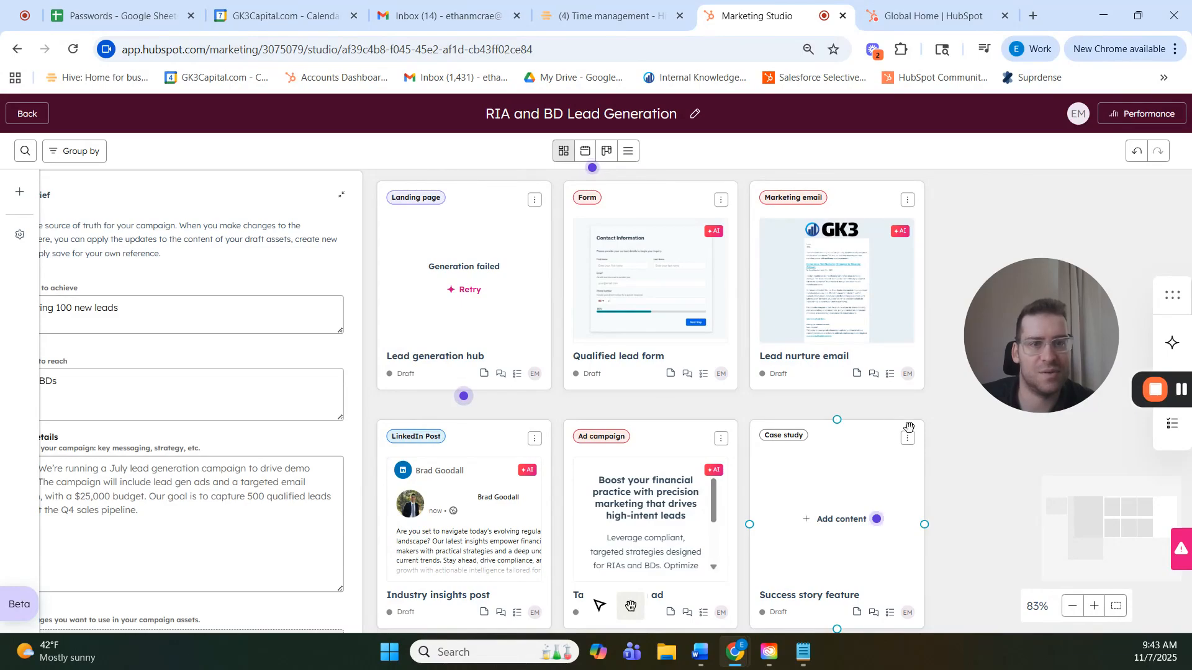
scroll(944, 438, down, 2)
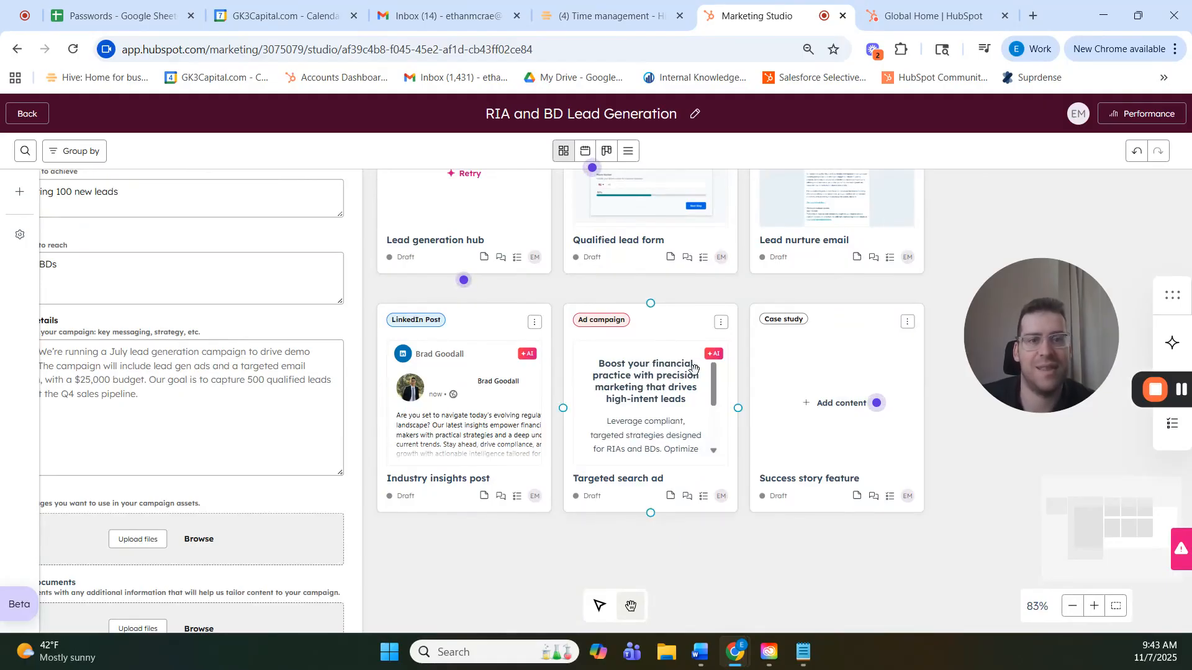
scroll(687, 390, up, 2)
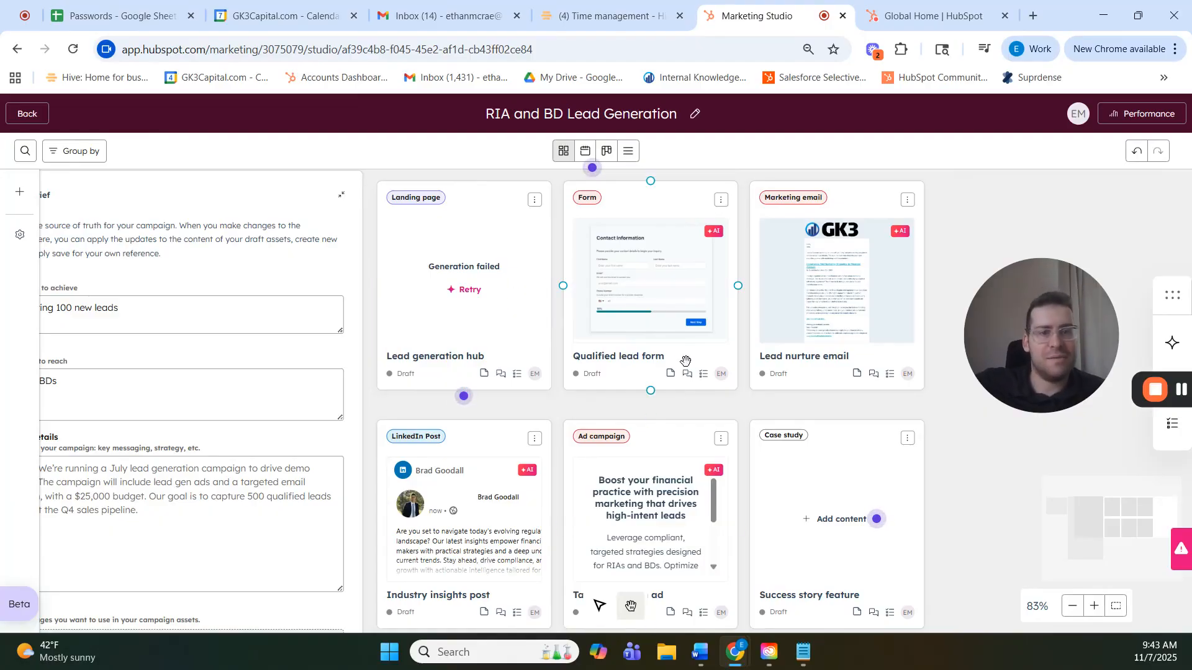
scroll(686, 357, down, 1)
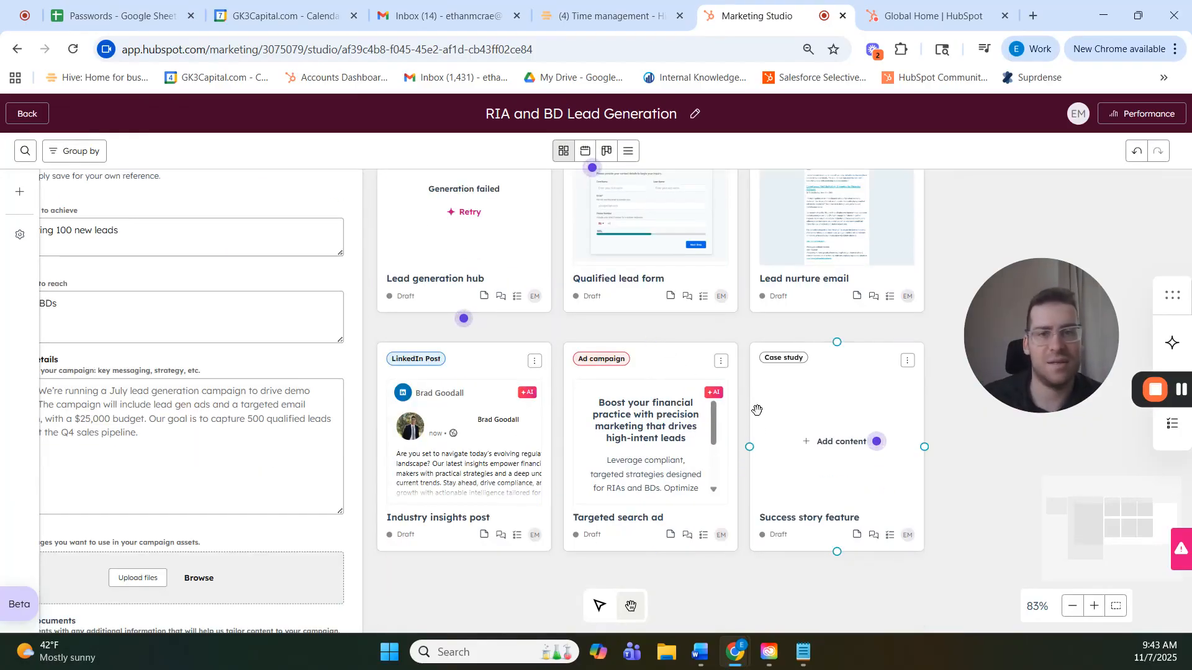
Step: Show the campaign's publish dates as a monthly calendar and look through November and December 2025
drag(801, 612, 857, 619)
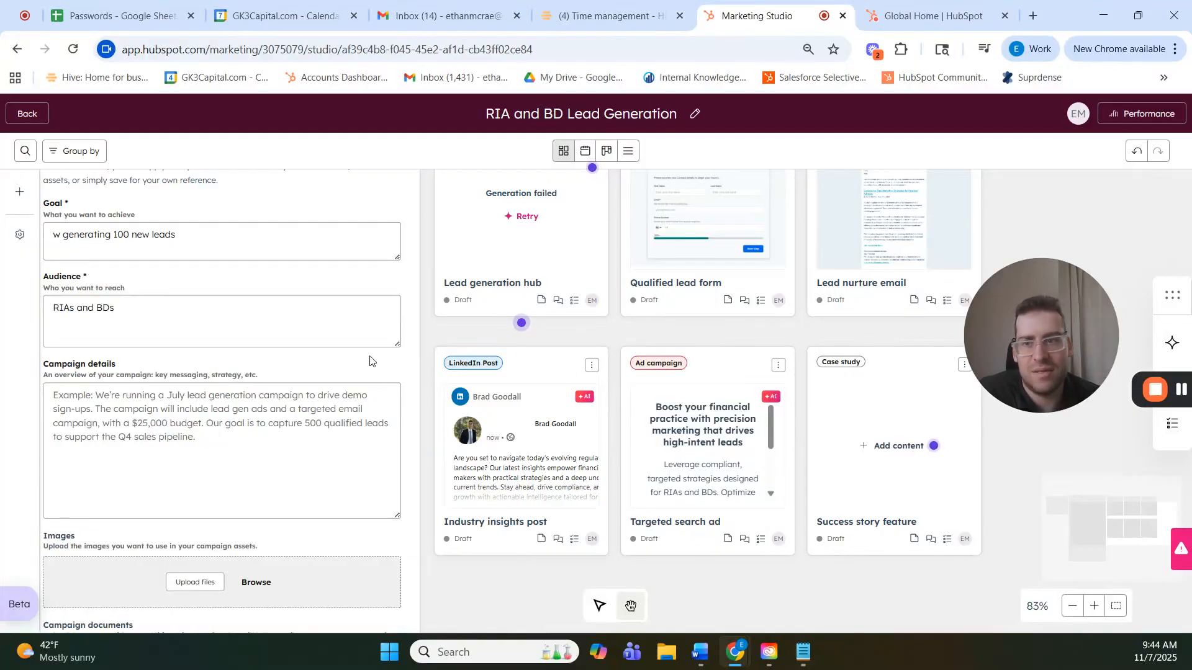
scroll(348, 409, up, 2)
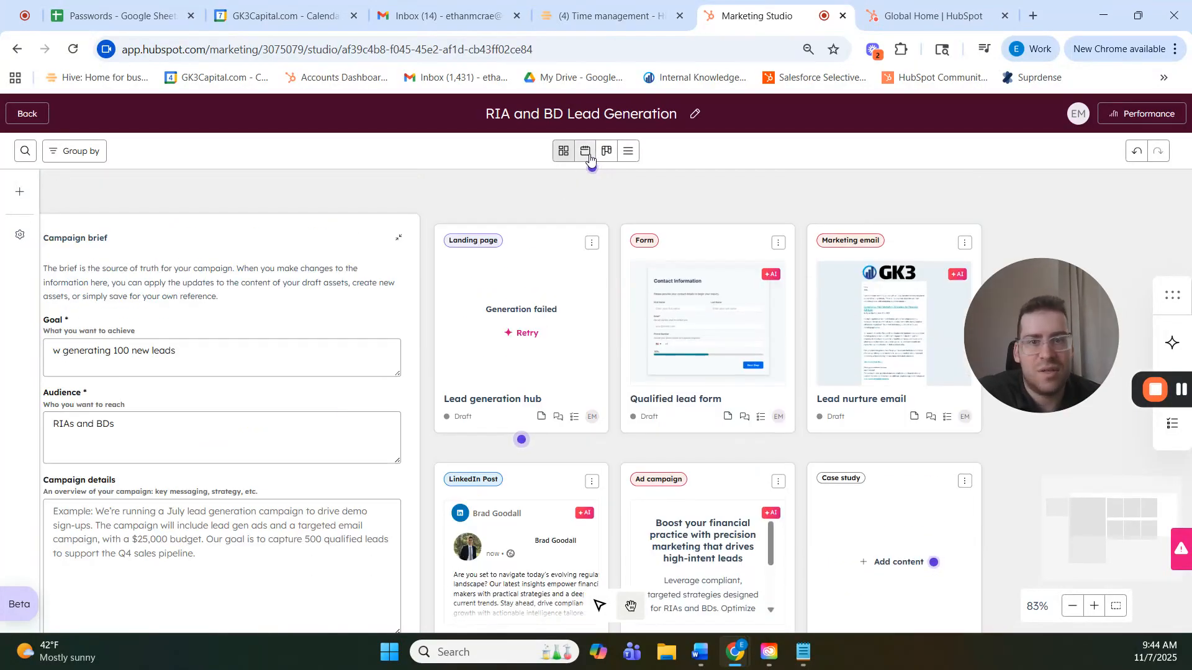
click(587, 155)
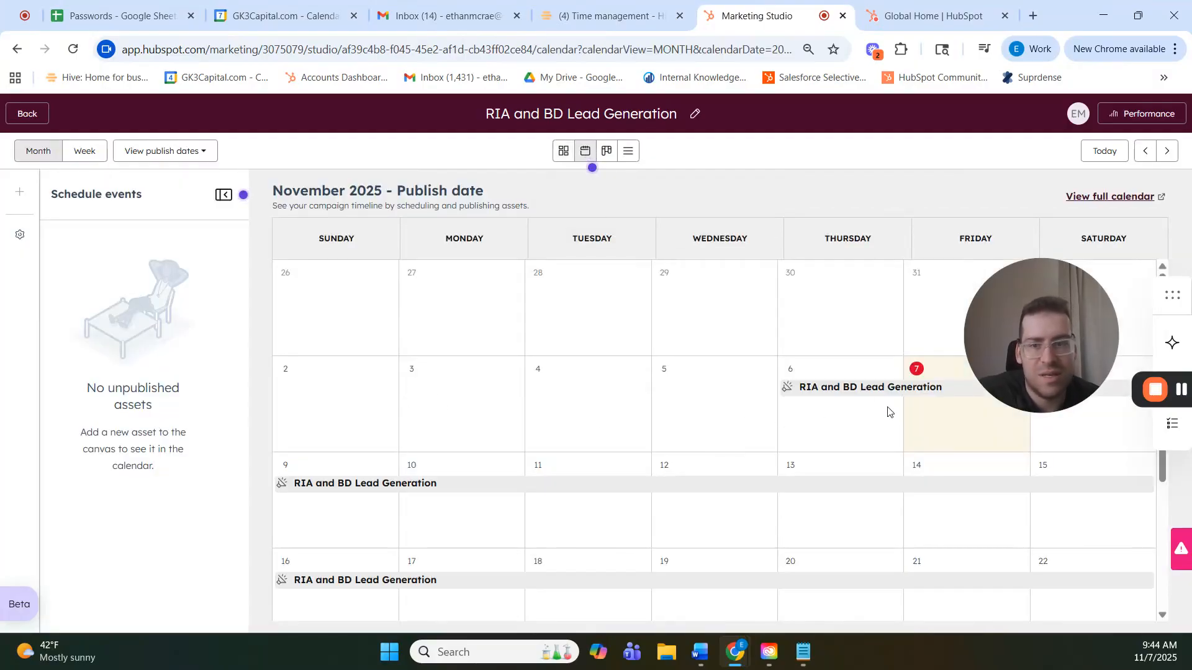
scroll(623, 471, down, 3)
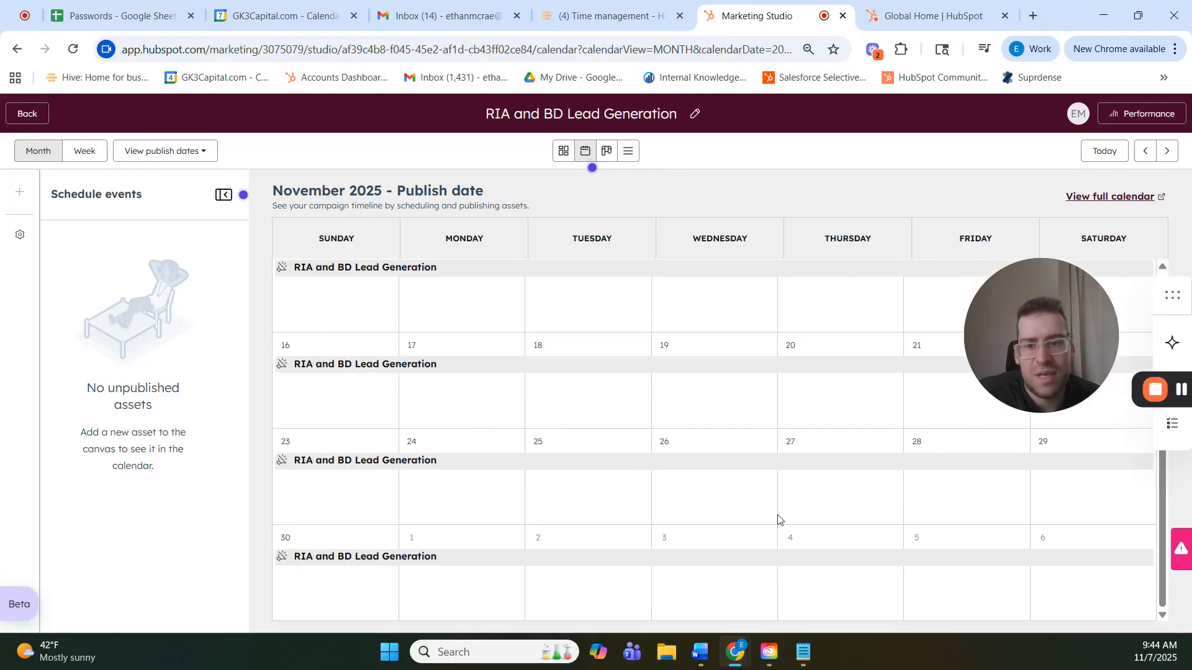
scroll(752, 507, up, 2)
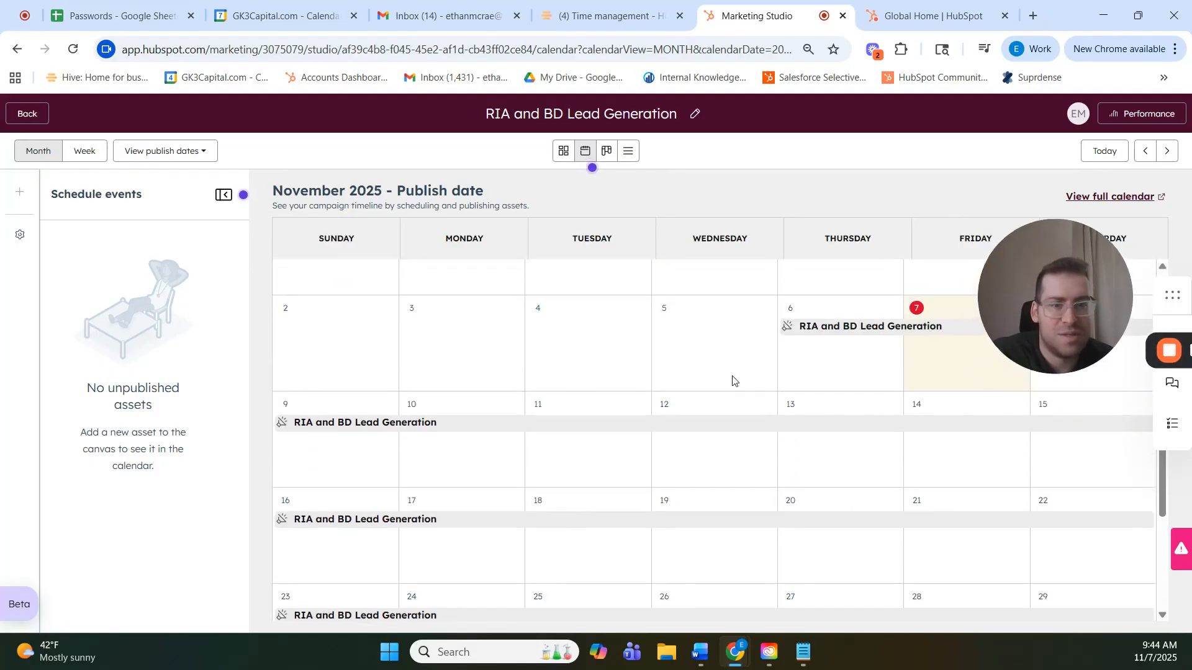
scroll(764, 377, down, 2)
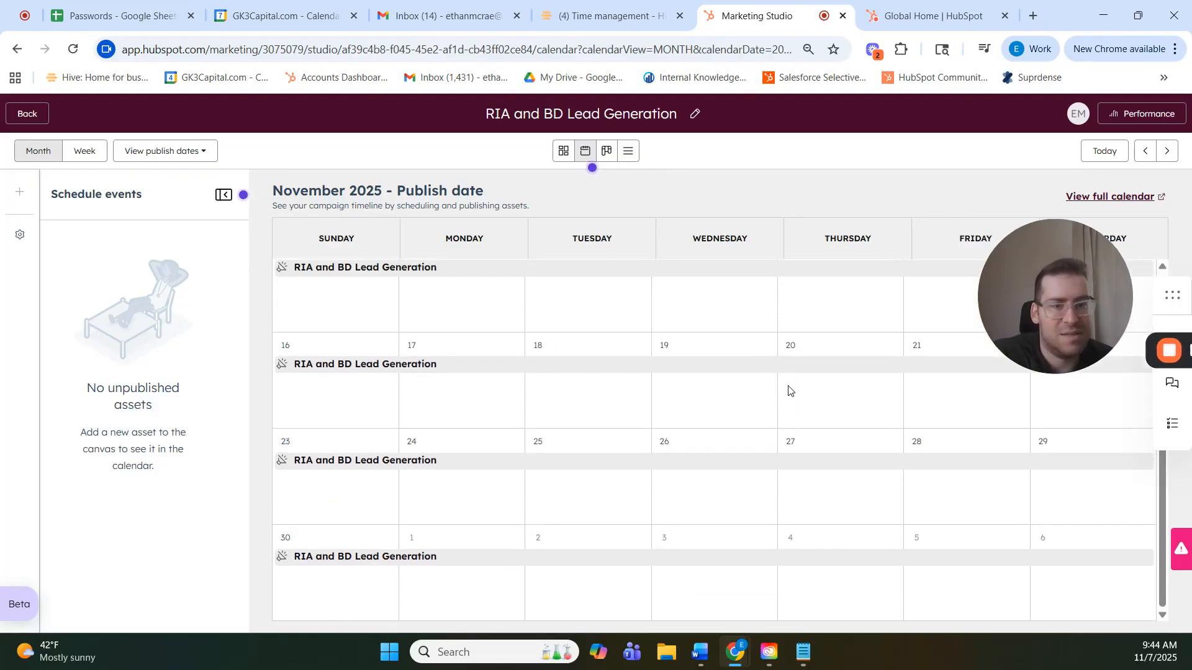
click(1167, 151)
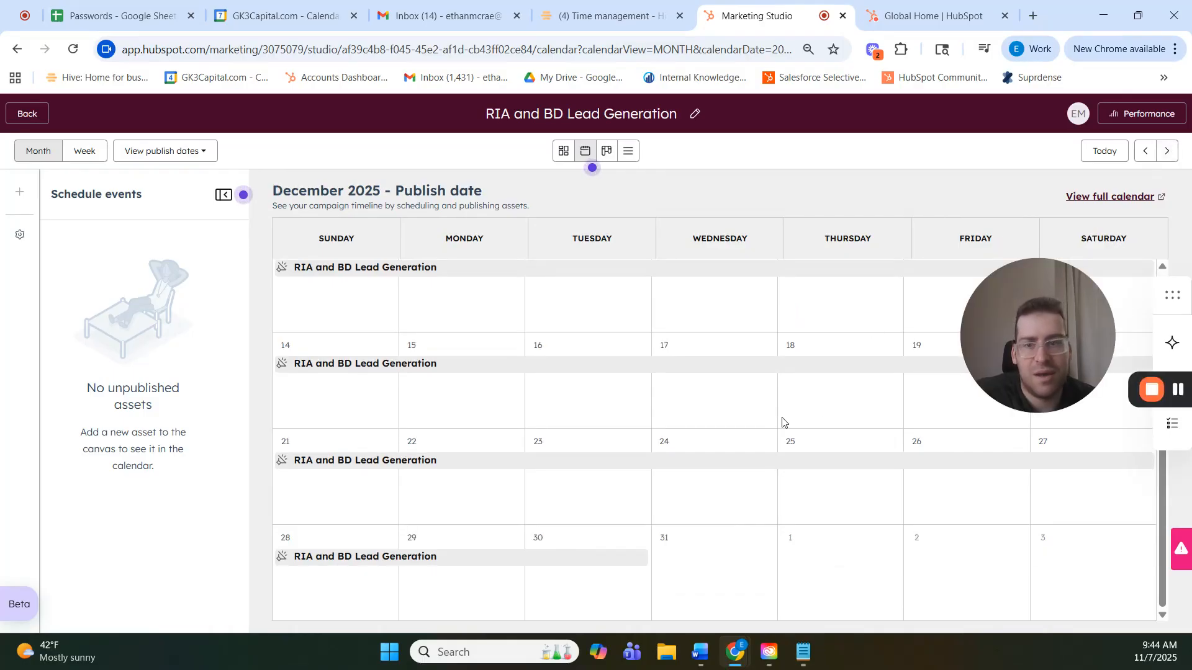
Step: Look over the campaign assets grouped by status on the kanban board, and switch to the list view
click(607, 151)
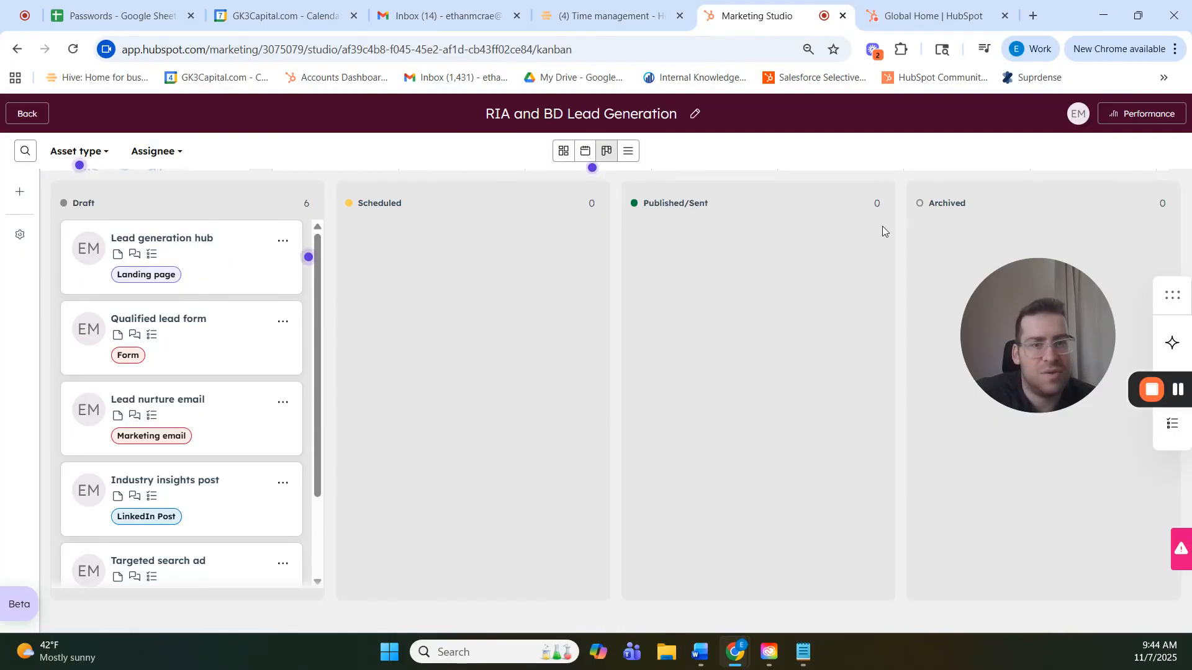
click(627, 153)
click(606, 156)
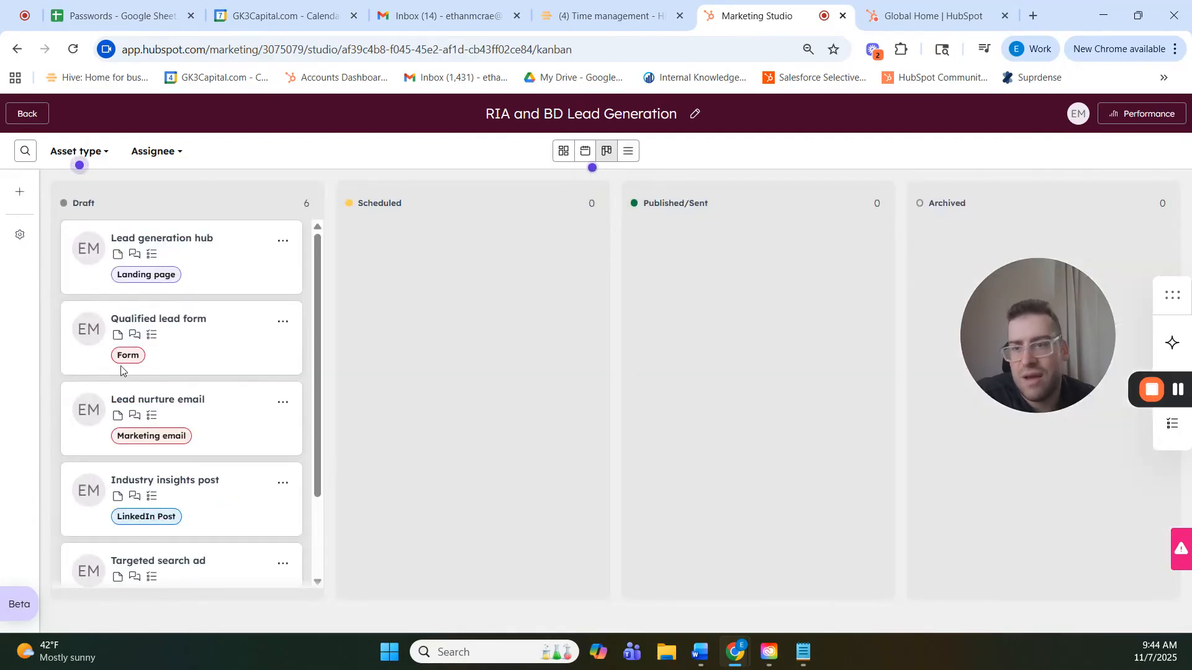
click(629, 154)
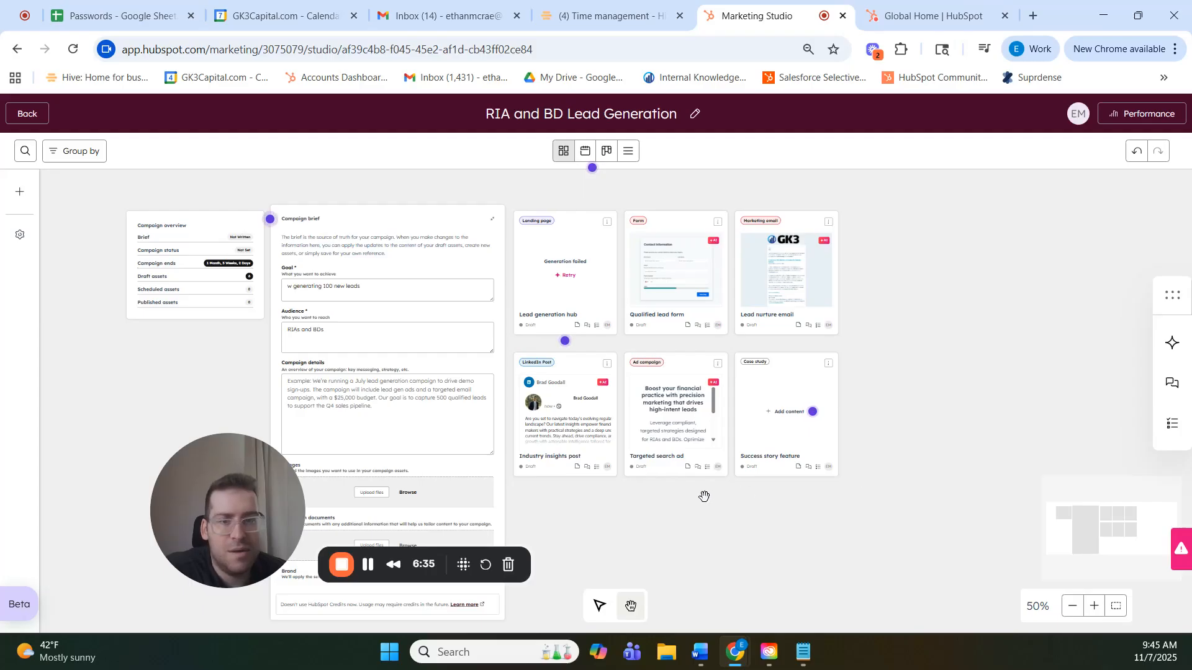
drag(740, 502, 848, 487)
click(731, 420)
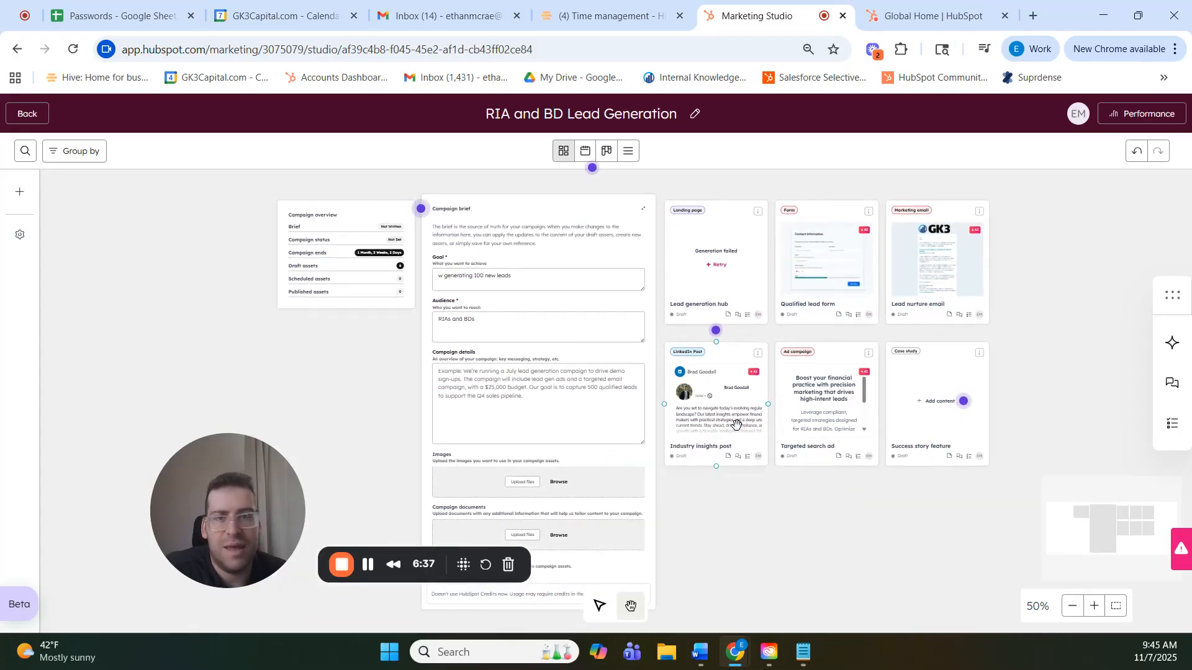